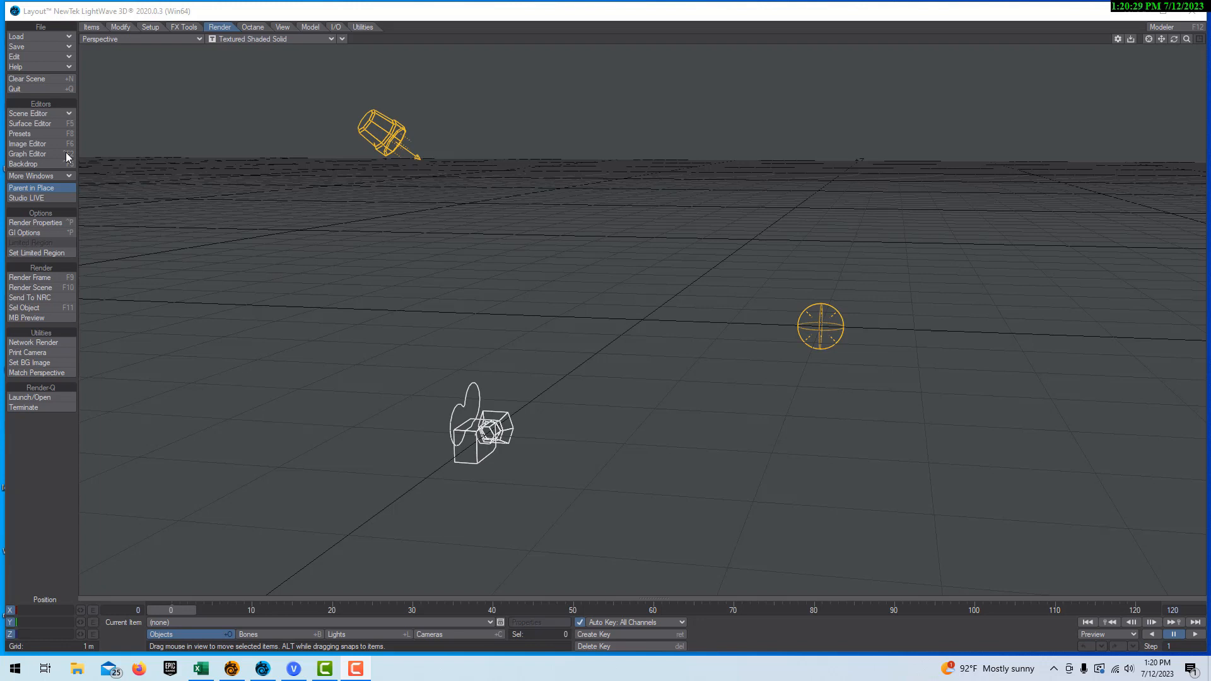
- Add three null objects to the scene with the default name Null
{"action": "left_click", "coordinate": [92, 28]}
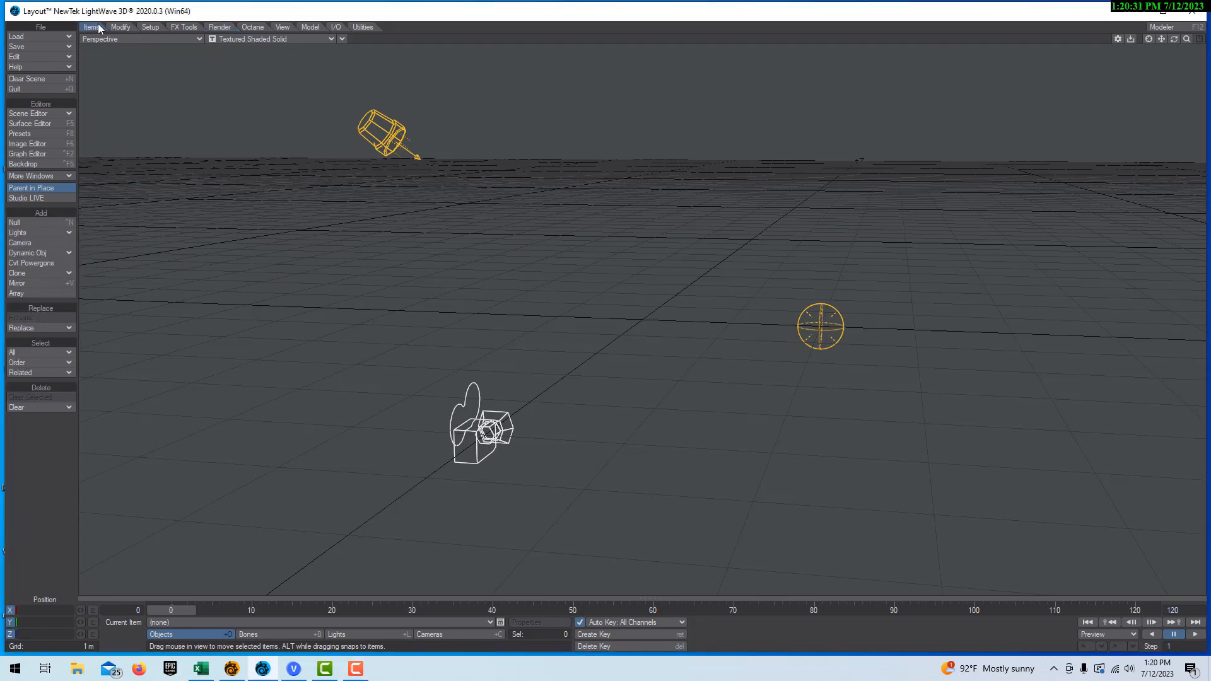
{"action": "left_click", "coordinate": [43, 222]}
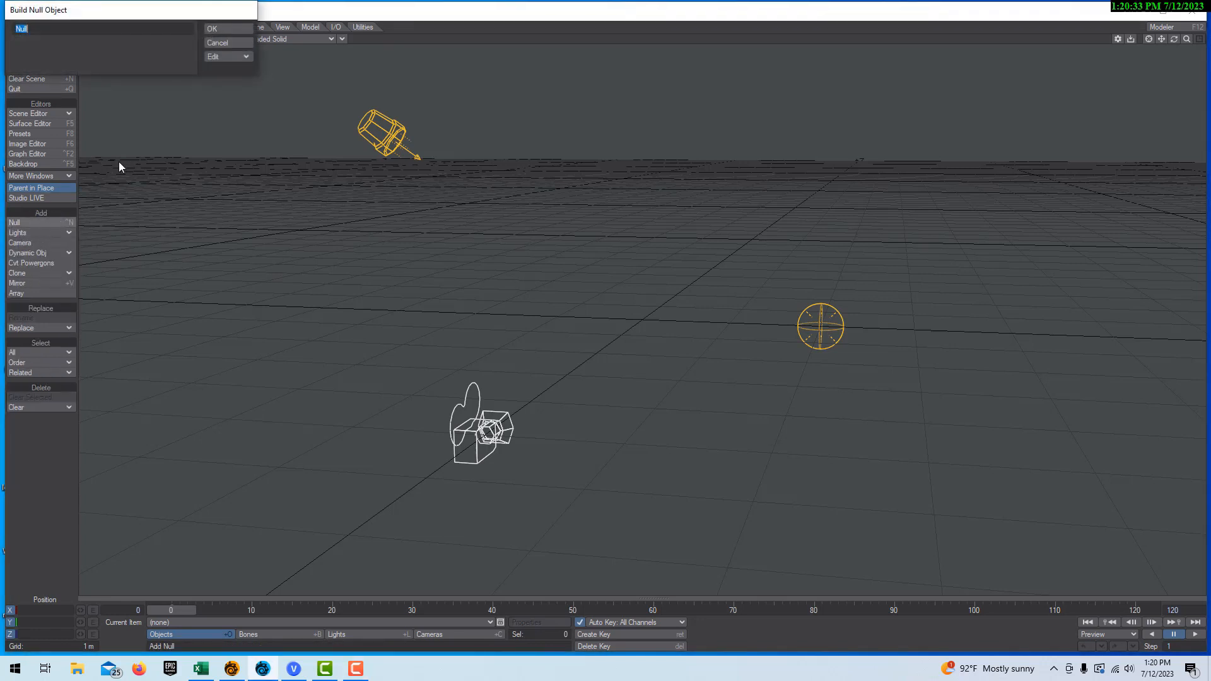
{"action": "left_click", "coordinate": [225, 29]}
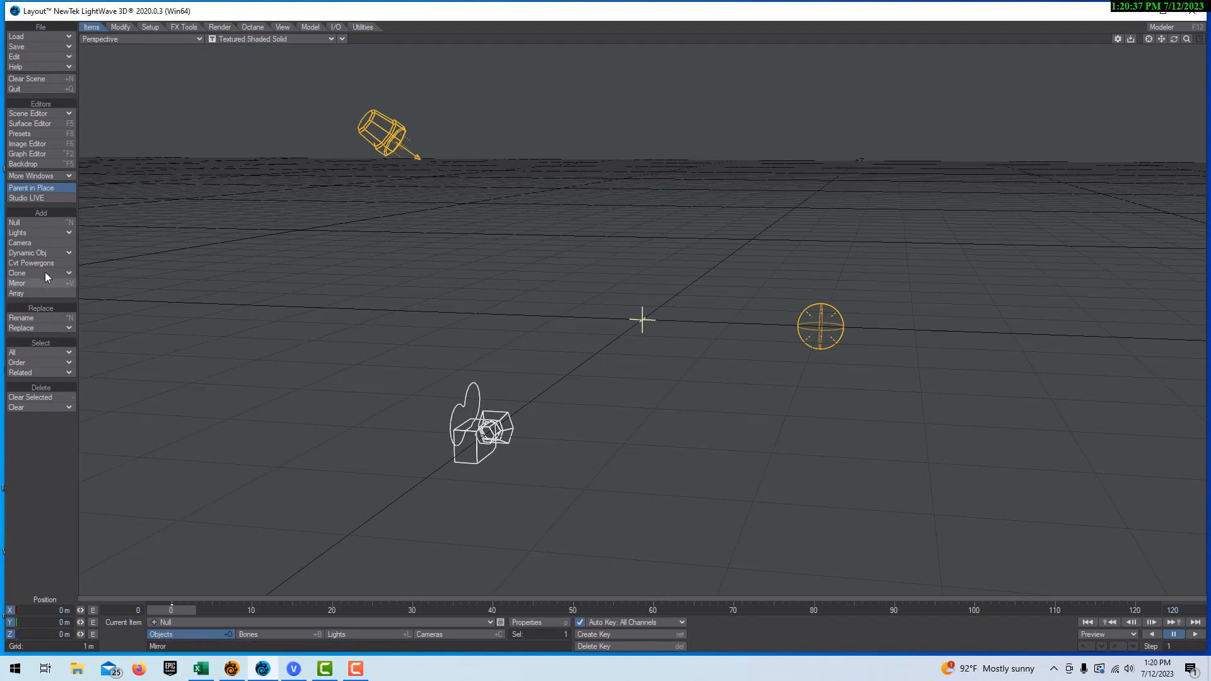
{"action": "left_click", "coordinate": [43, 223]}
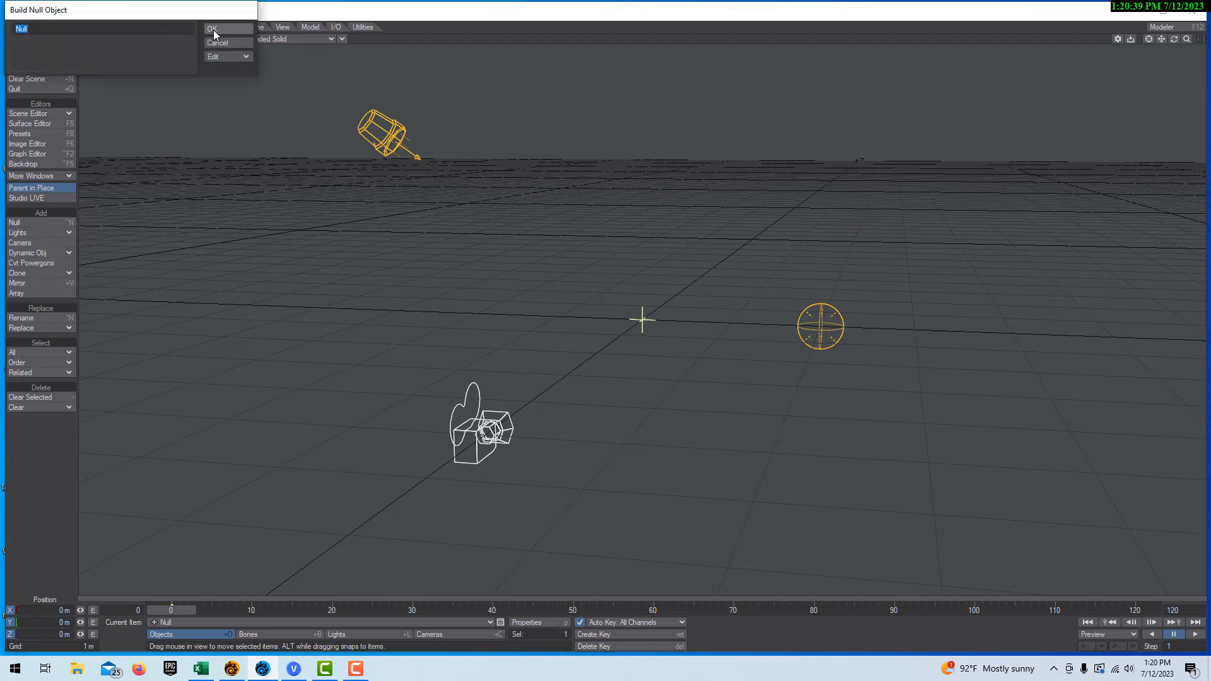
{"action": "left_click", "coordinate": [214, 29]}
{"action": "left_click", "coordinate": [37, 221]}
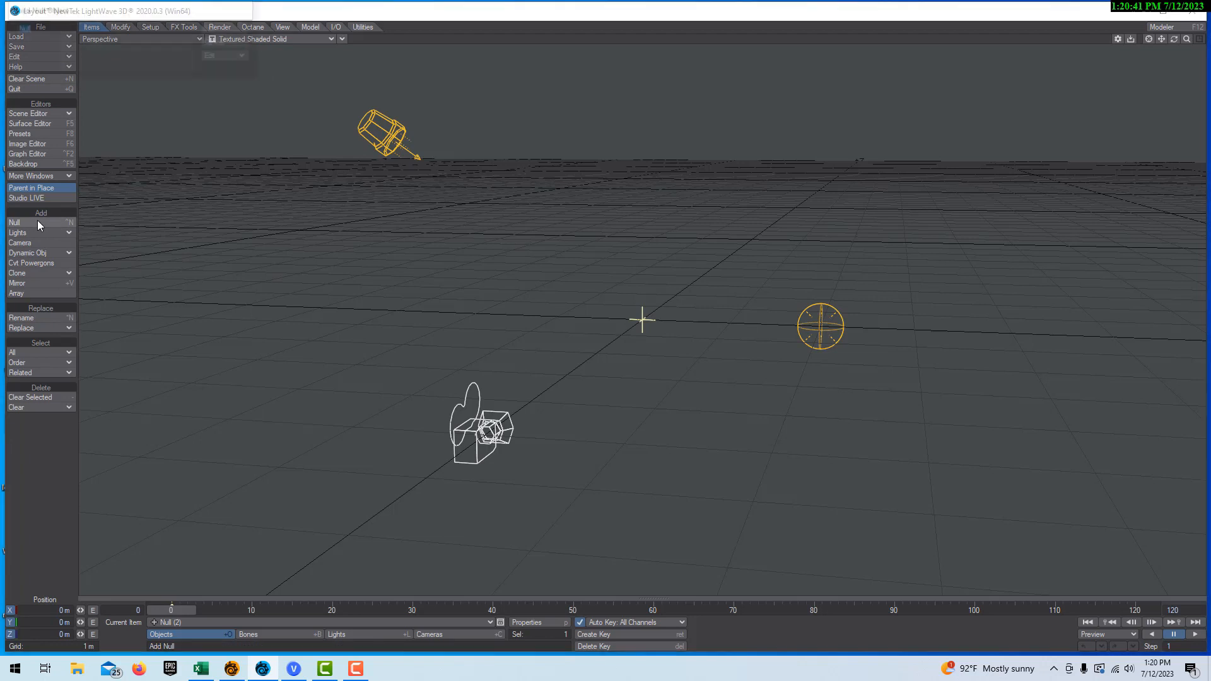
{"action": "left_click", "coordinate": [232, 30]}
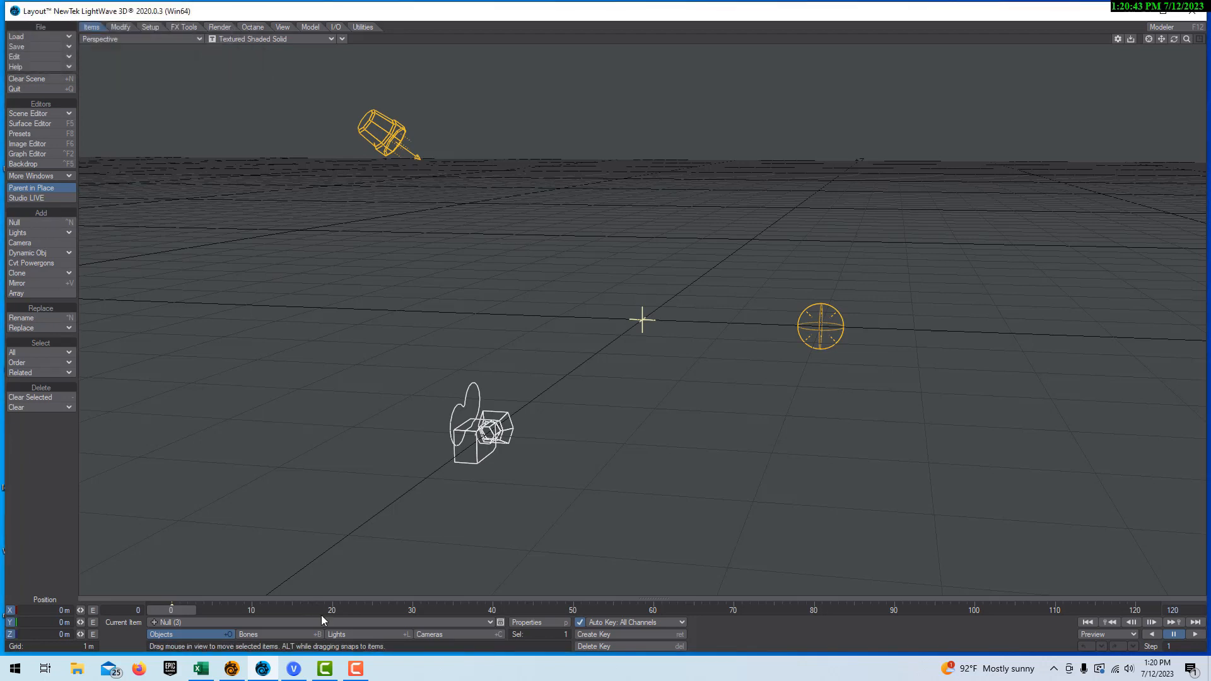
- Select Null (1) and set its Y position to 1 m
{"action": "left_click", "coordinate": [489, 621]}
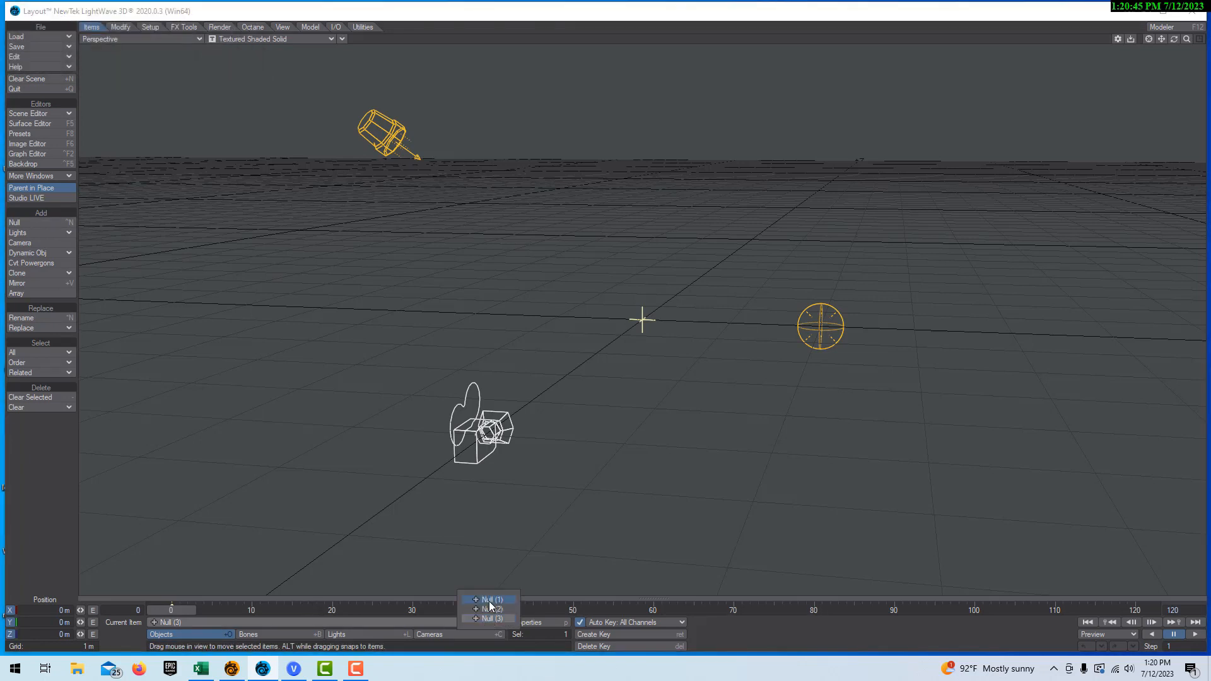
{"action": "left_click", "coordinate": [490, 601]}
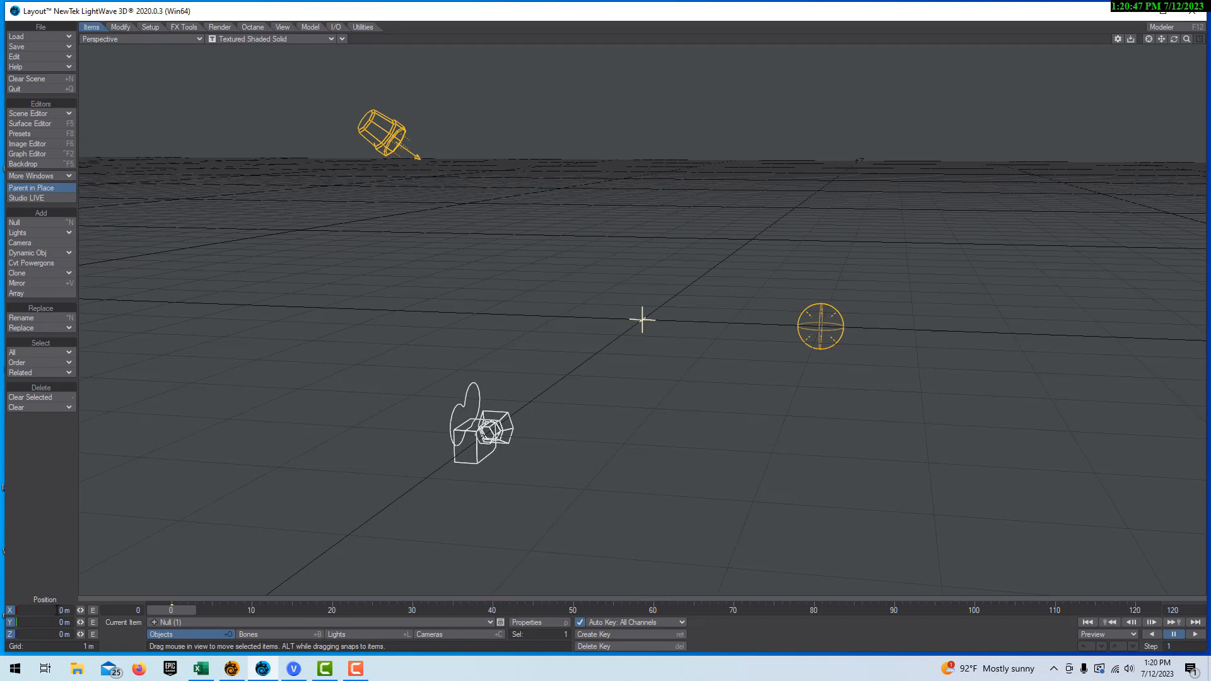
{"action": "left_click", "coordinate": [58, 624]}
{"action": "type", "text": "1"}
{"action": "key", "text": "Tab"}
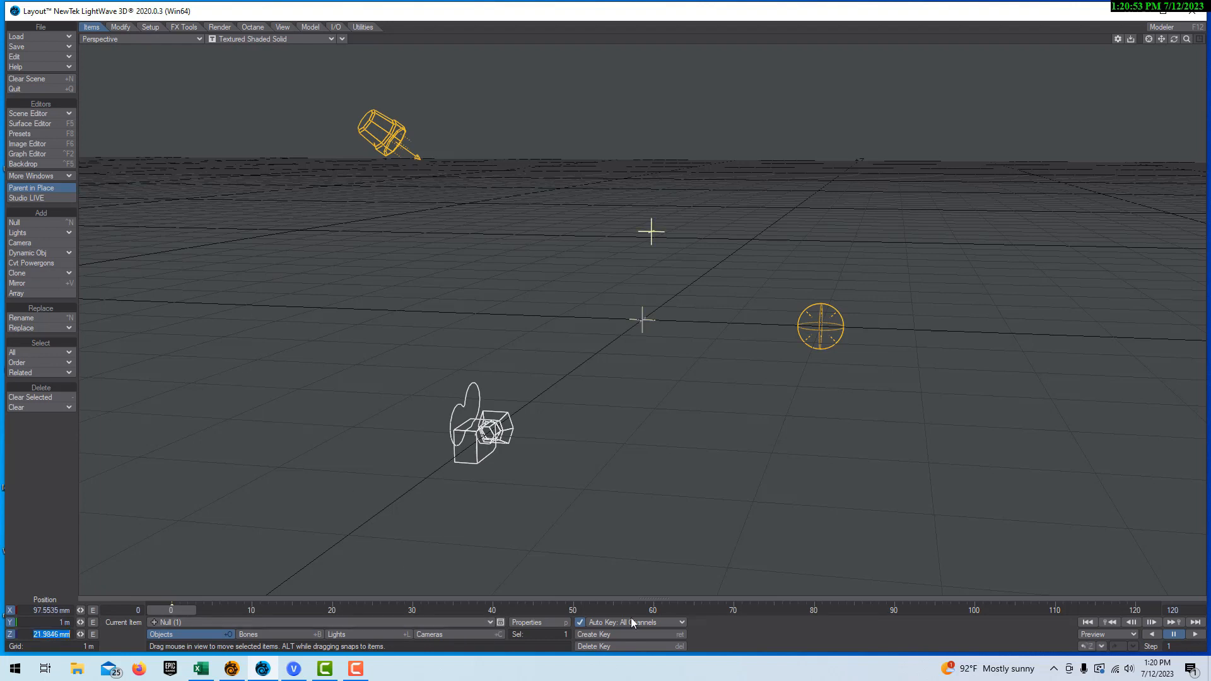
- Select Null (3) and set its Y position to -1 m
{"action": "left_click", "coordinate": [486, 622]}
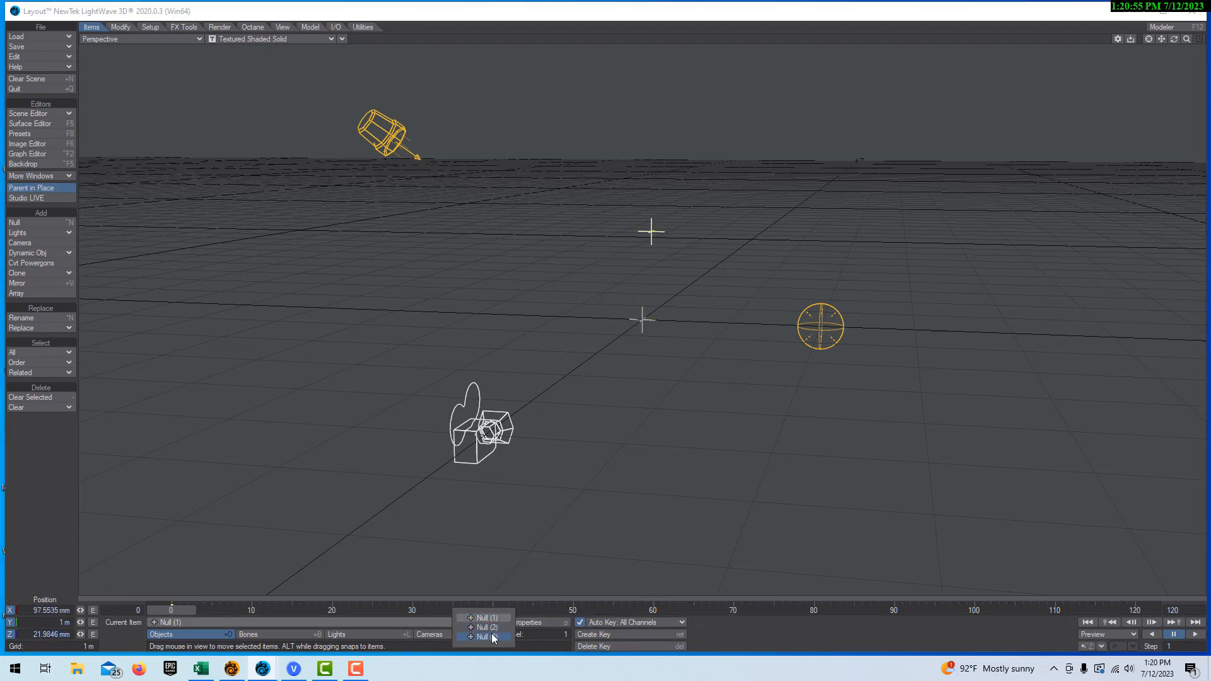
{"action": "left_click", "coordinate": [491, 637]}
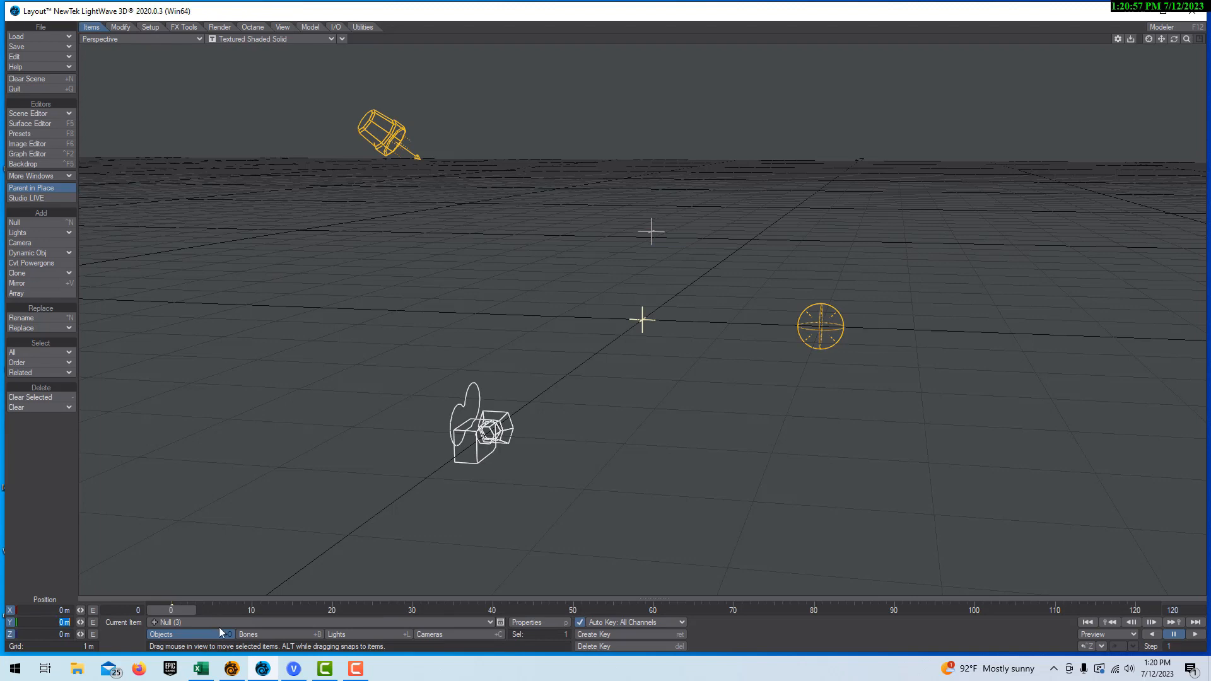
{"action": "type", "text": "-1"}
{"action": "key", "text": "Tab"}
{"action": "mouse_move", "coordinate": [1187, 39]}
{"action": "left_mouse_down"}
{"action": "mouse_move", "coordinate": [1166, 39]}
{"action": "mouse_move", "coordinate": [1206, 39]}
{"action": "mouse_move", "coordinate": [1172, 40]}
{"action": "mouse_move", "coordinate": [1186, 39]}
{"action": "left_mouse_up"}
{"action": "key", "text": "h"}
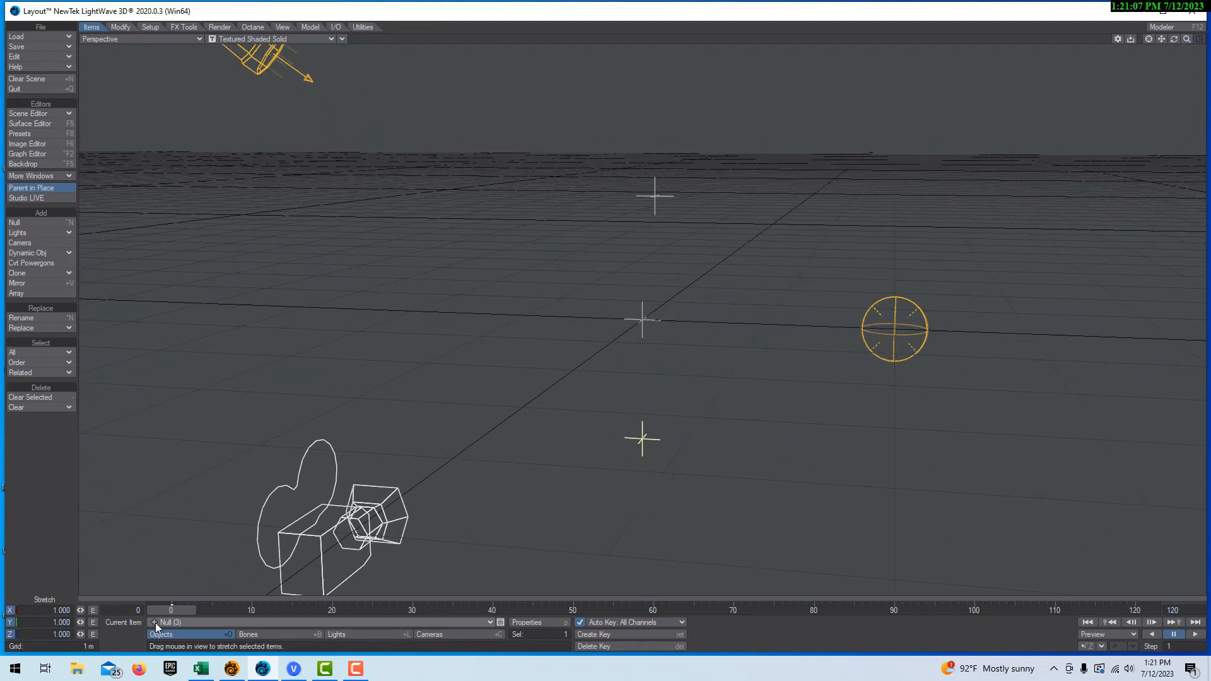
{"action": "left_click", "coordinate": [642, 310]}
{"action": "left_click", "coordinate": [655, 198]}
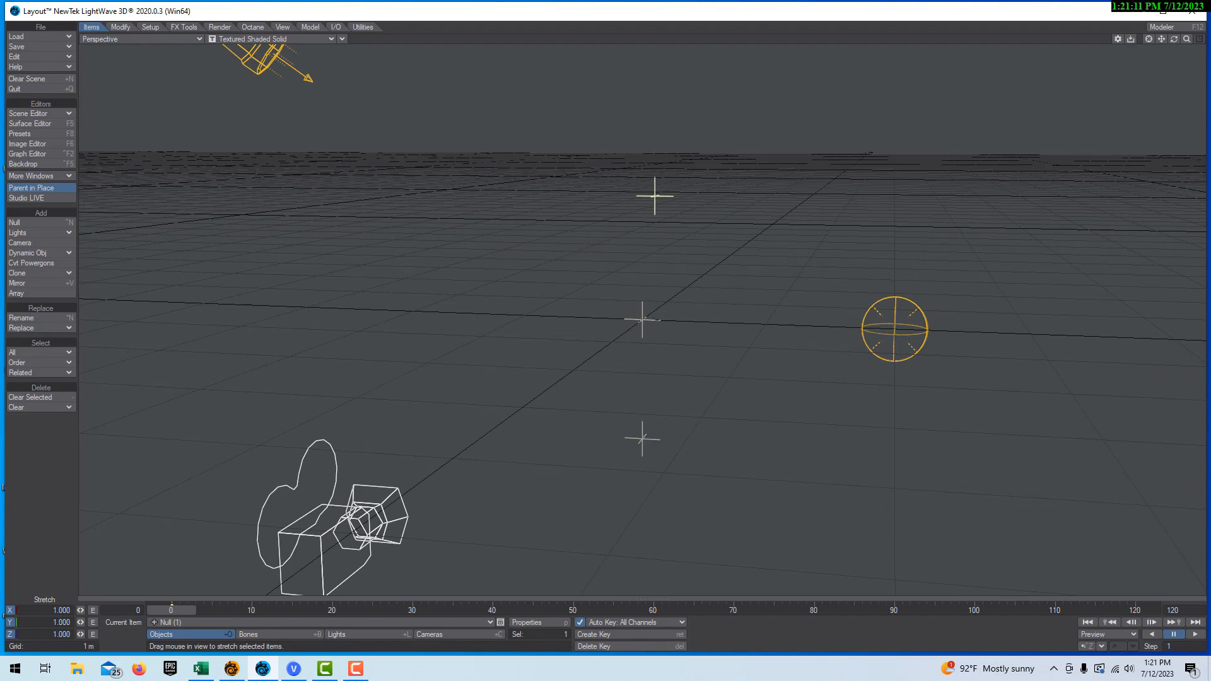
{"action": "key", "text": "y"}
- Check the Use Legacy Volumetrics option in the volumetric render properties
{"action": "left_click", "coordinate": [226, 27]}
{"action": "left_click", "coordinate": [63, 223]}
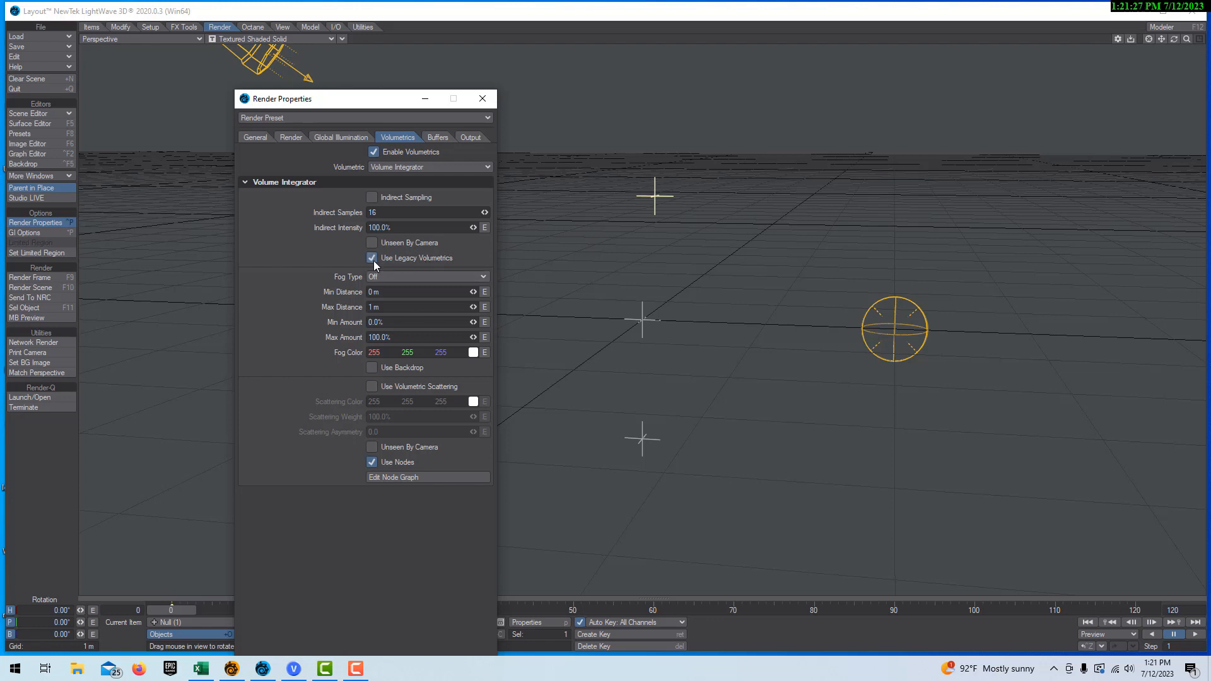
{"action": "left_click", "coordinate": [483, 100]}
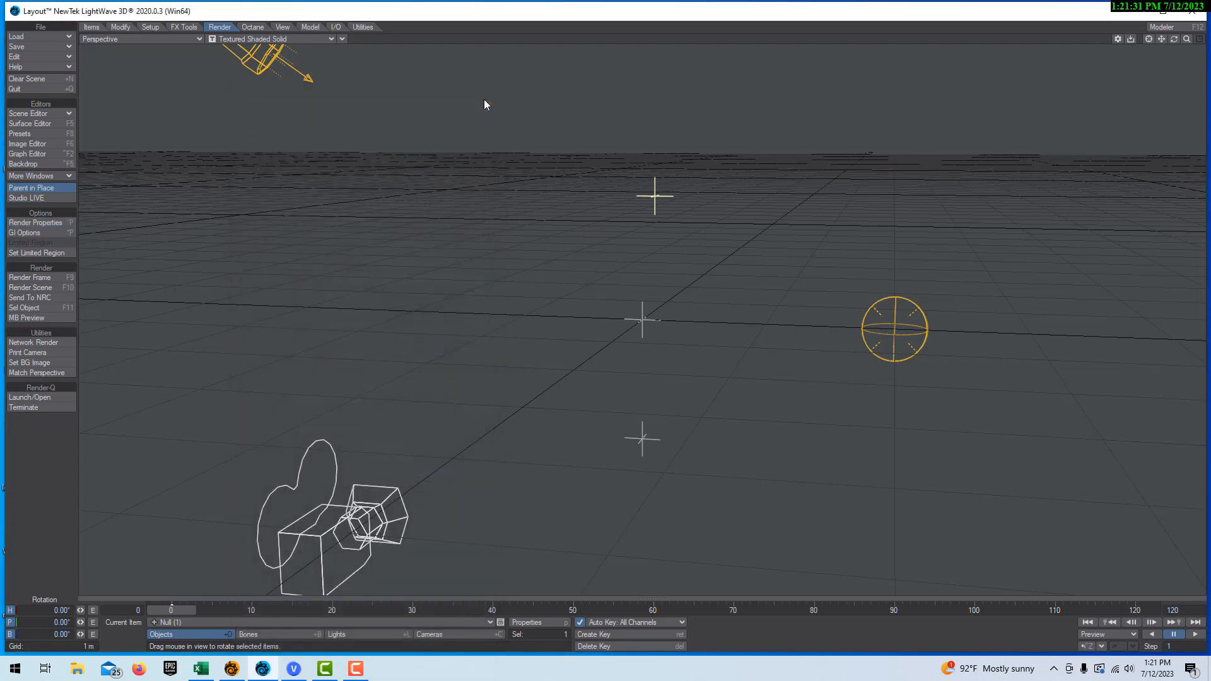
- Add HyperVoxels 3.0 as a legacy volumetric effect and open its settings
{"action": "left_click", "coordinate": [40, 163]}
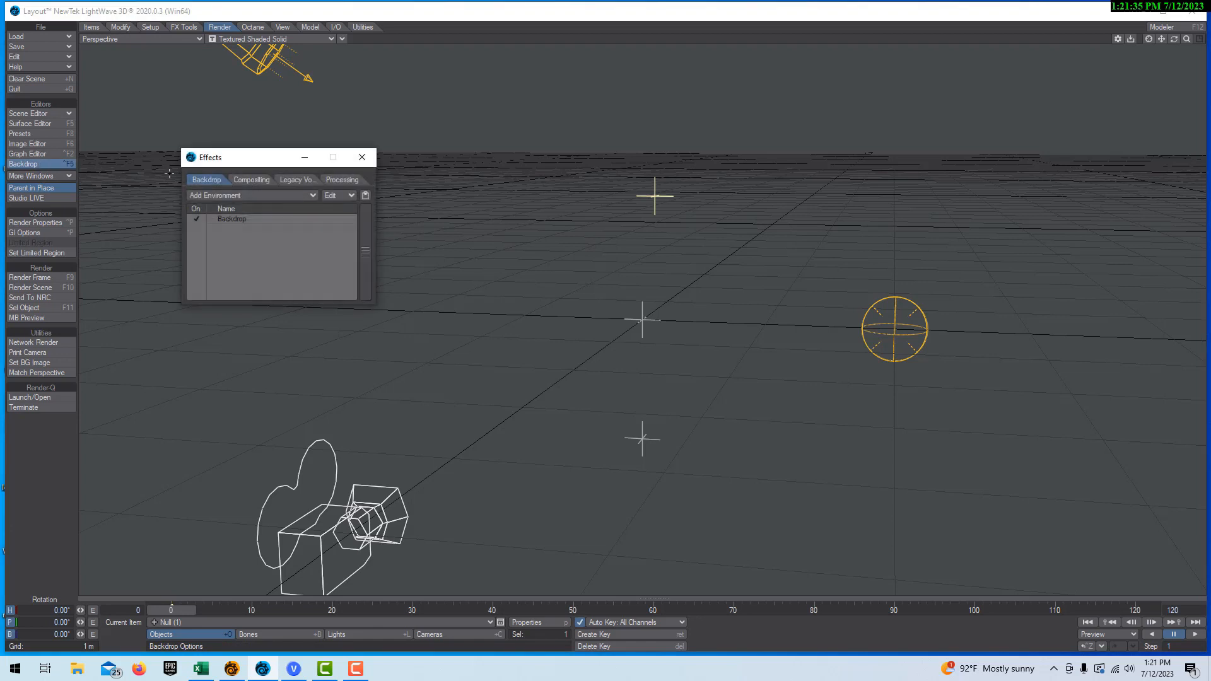
{"action": "left_click", "coordinate": [291, 181]}
{"action": "left_click", "coordinate": [309, 196]}
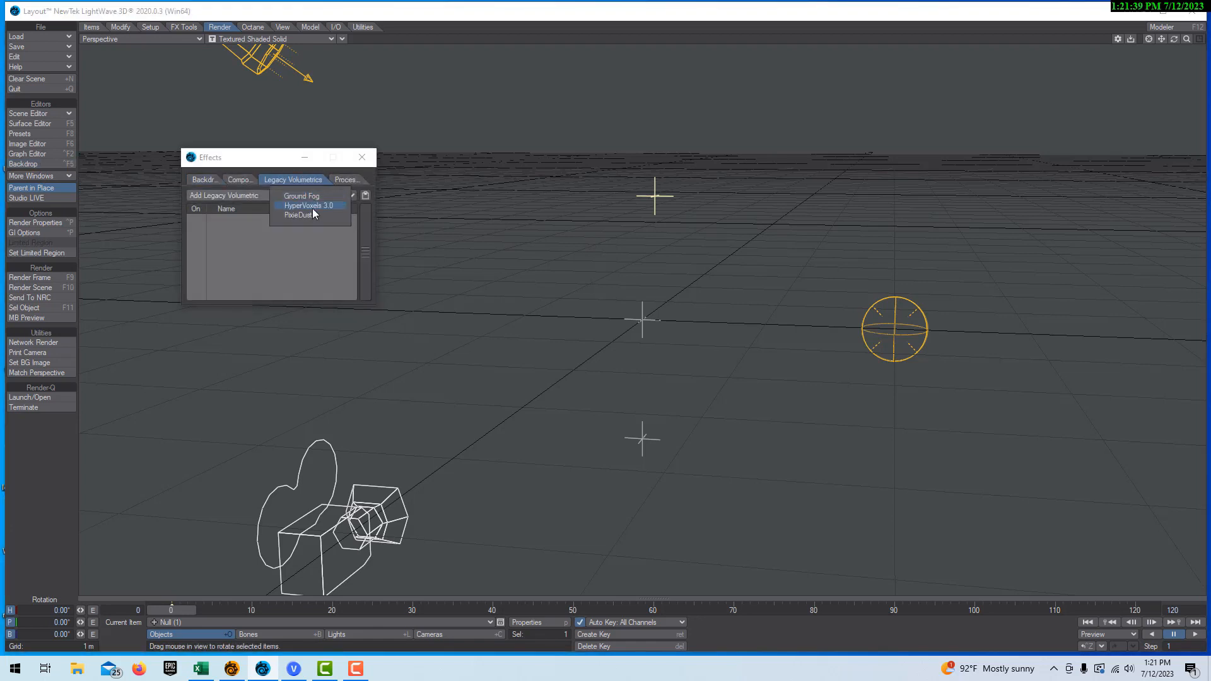
{"action": "left_click", "coordinate": [312, 208]}
{"action": "double_click", "coordinate": [235, 220]}
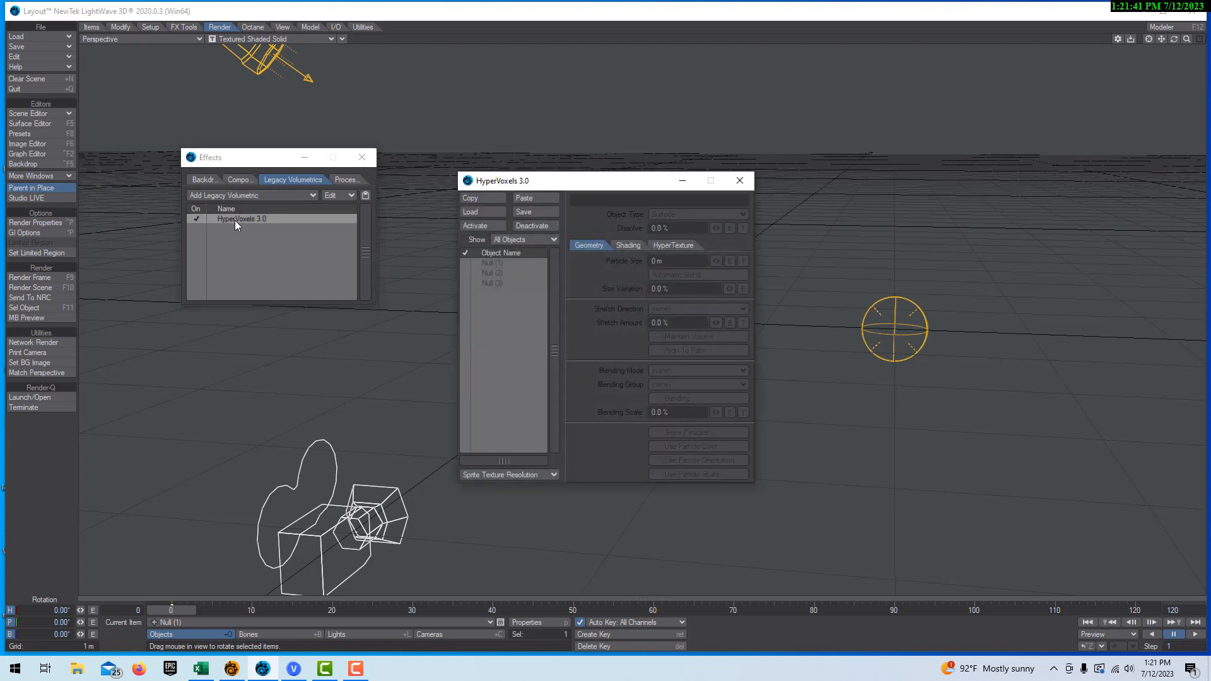
{"action": "left_click_drag", "start_coordinate": [567, 183], "coordinate": [270, 224]}
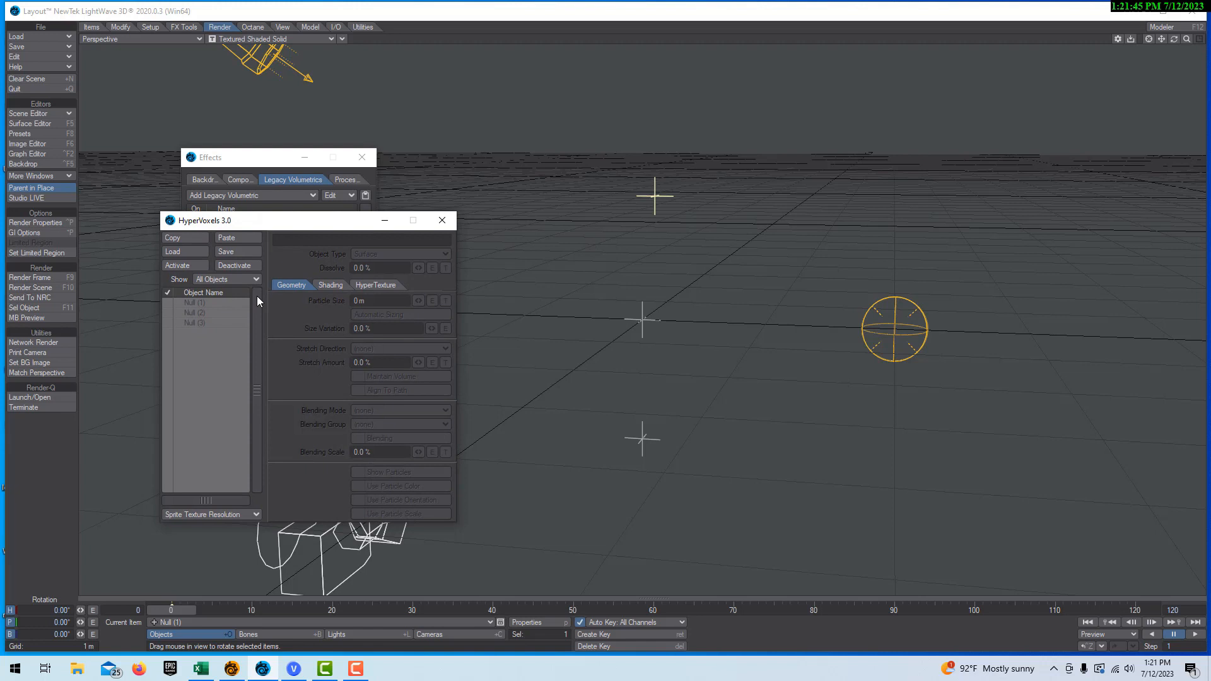
- Activate HyperVoxels for Null (1), Null (2) and Null (3)
{"action": "left_click", "coordinate": [213, 304]}
{"action": "left_click", "coordinate": [222, 312]}
{"action": "left_click", "coordinate": [226, 304]}
{"action": "left_click", "coordinate": [188, 265]}
{"action": "left_click", "coordinate": [222, 310]}
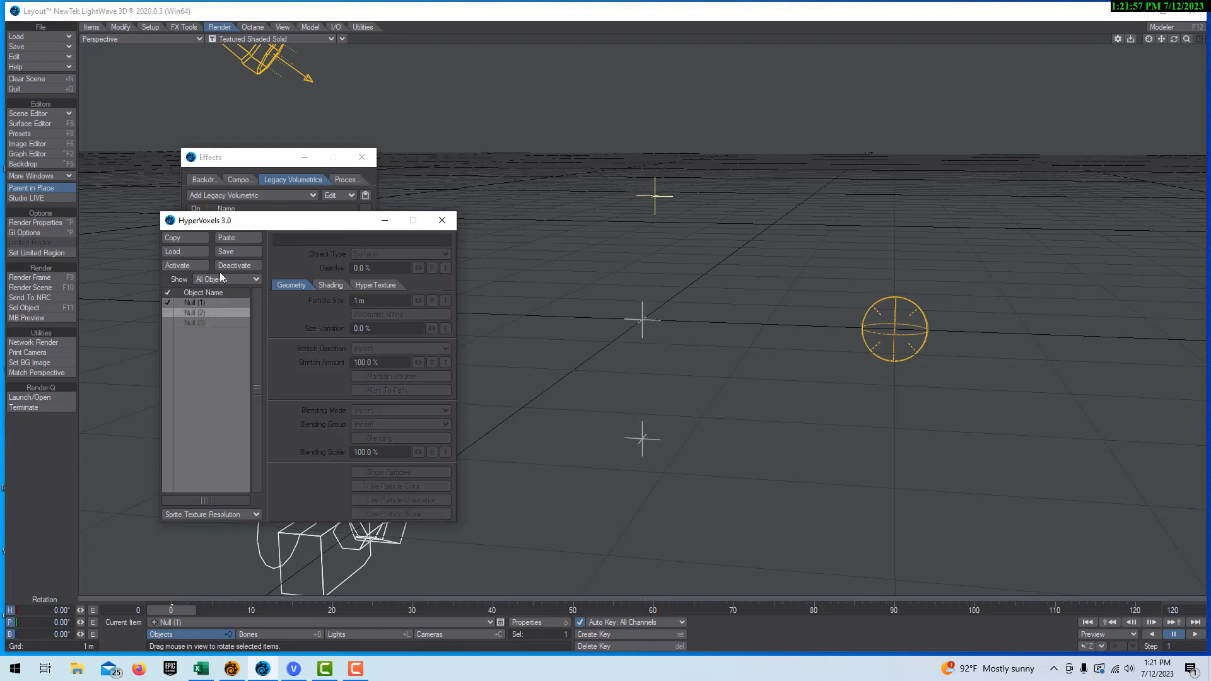
{"action": "left_click", "coordinate": [193, 266]}
{"action": "left_click", "coordinate": [209, 322]}
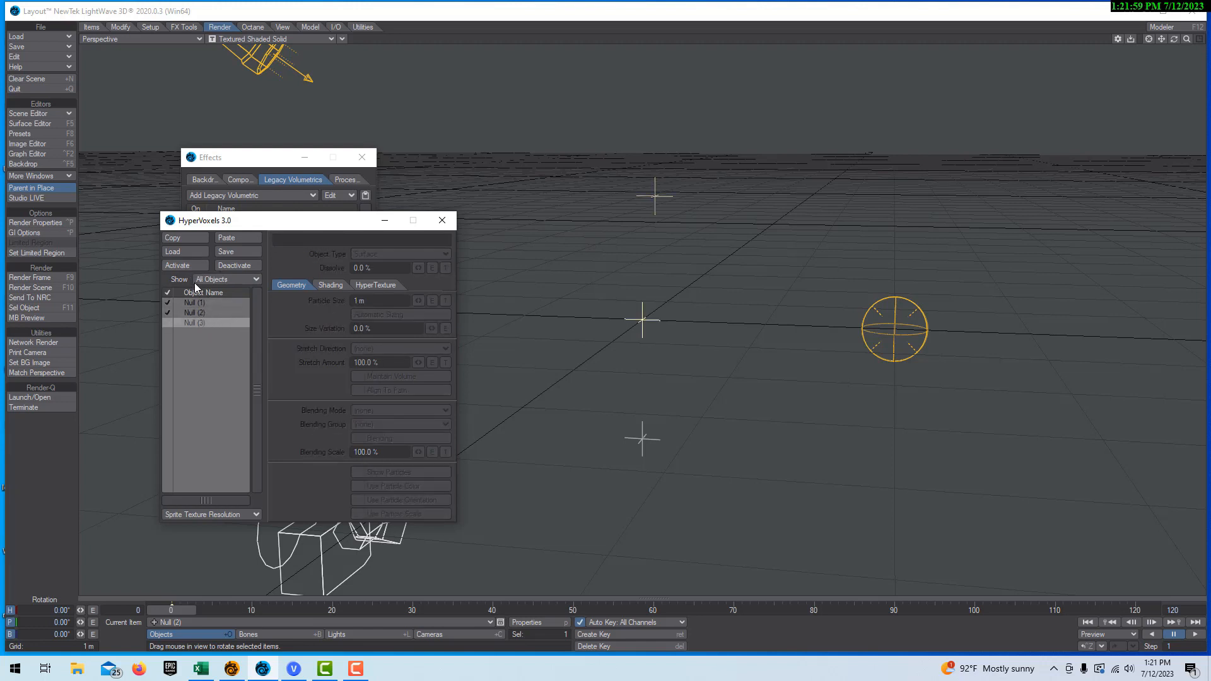
{"action": "left_click", "coordinate": [189, 265]}
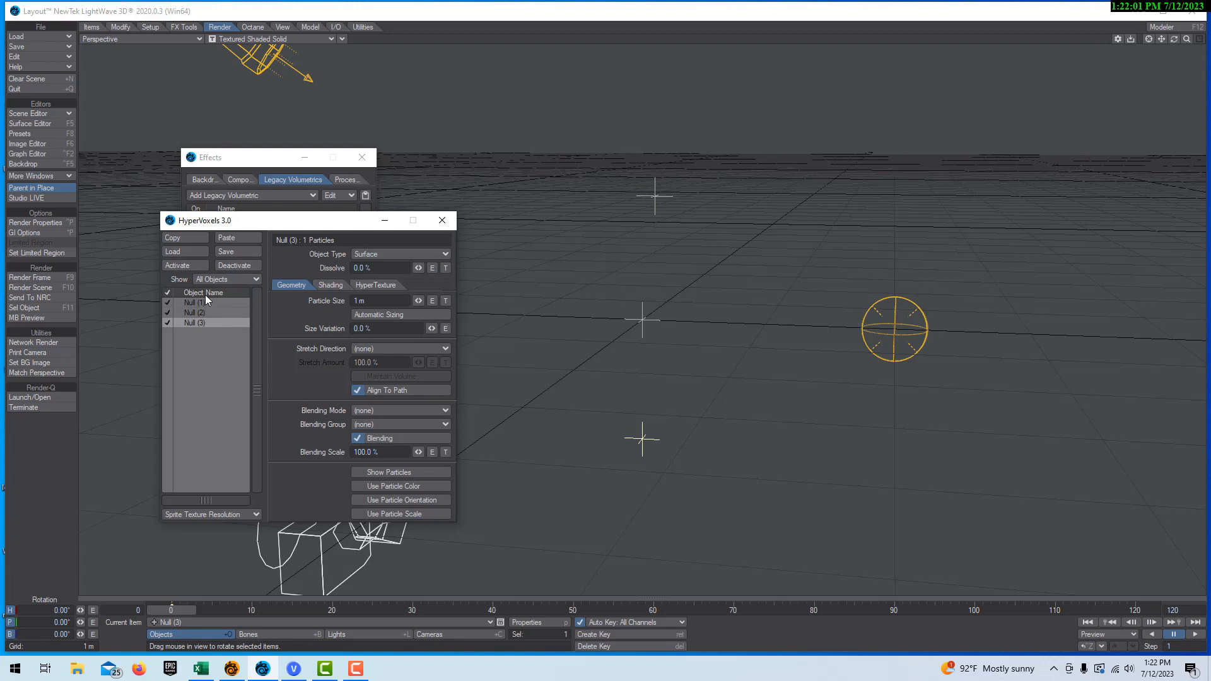
- Create the blending group MyBlendGroup for Null (1) and set its blending mode to Additive
{"action": "left_click", "coordinate": [210, 304]}
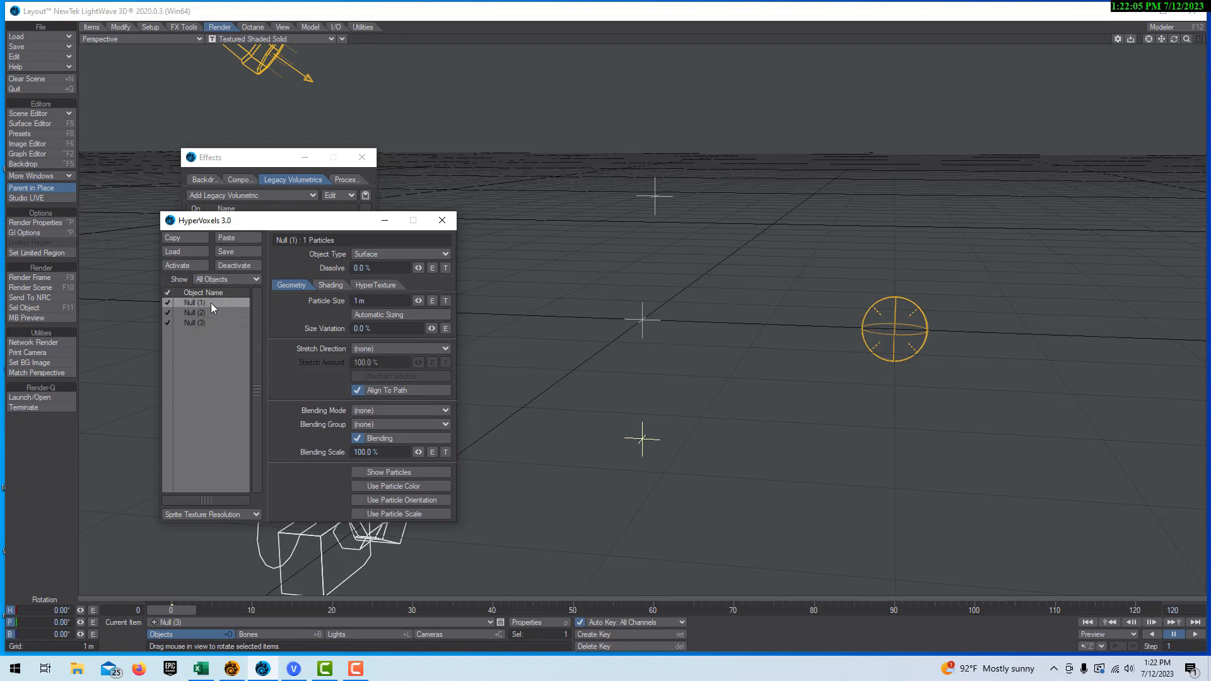
{"action": "left_click", "coordinate": [434, 424]}
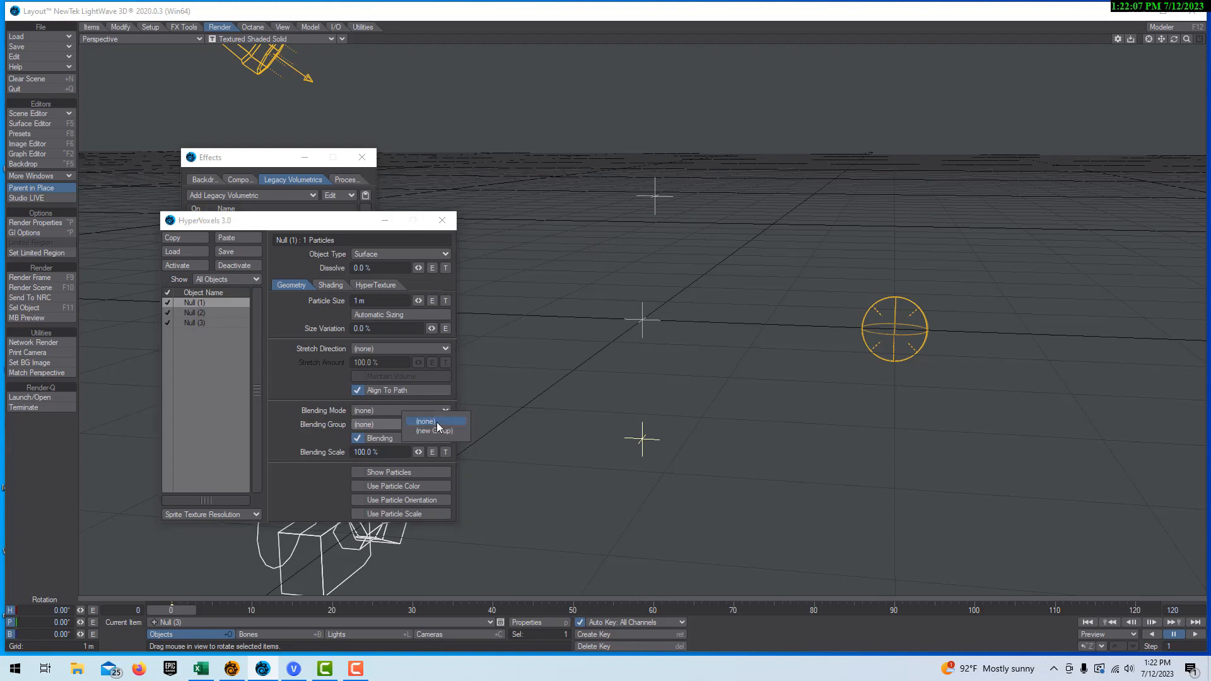
{"action": "left_click", "coordinate": [445, 434]}
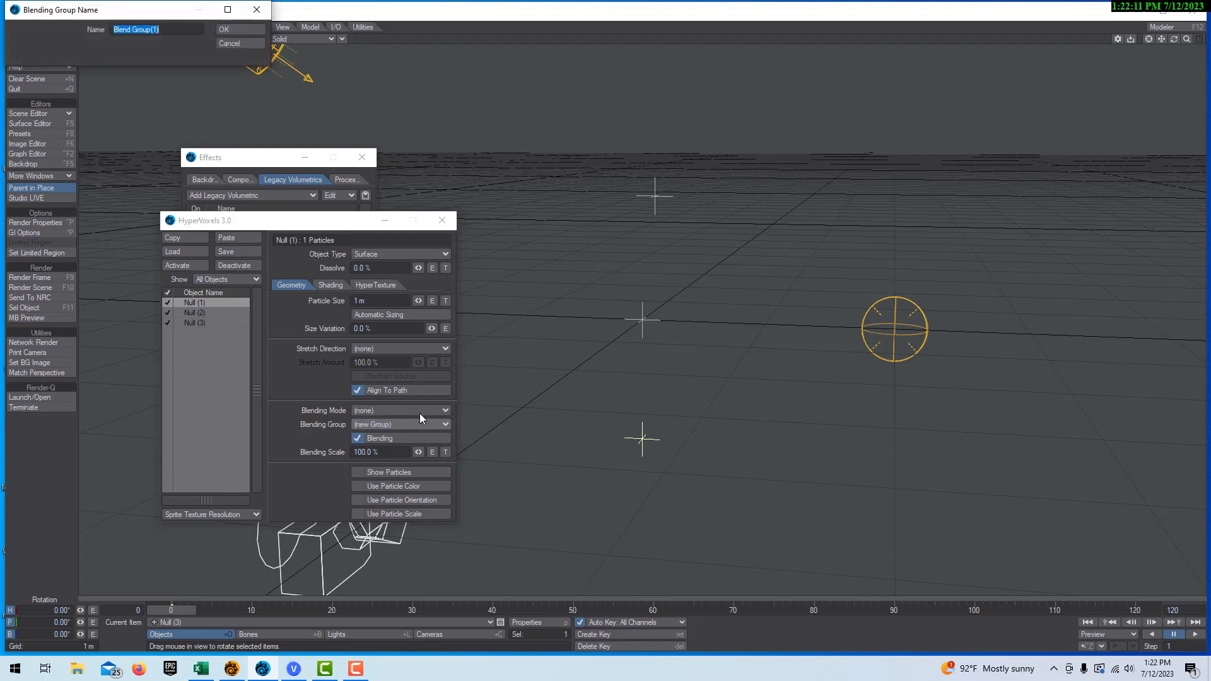
{"action": "type", "text": "MyBlendGroup"}
{"action": "left_click", "coordinate": [237, 30]}
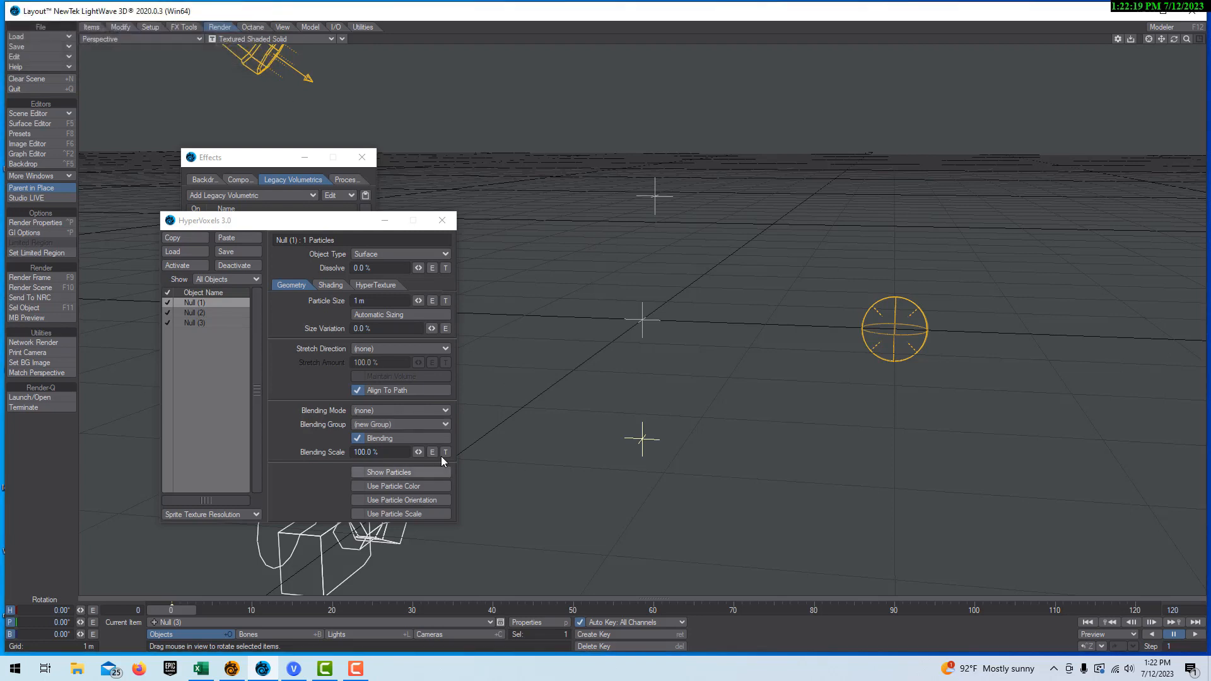
{"action": "left_click", "coordinate": [444, 413]}
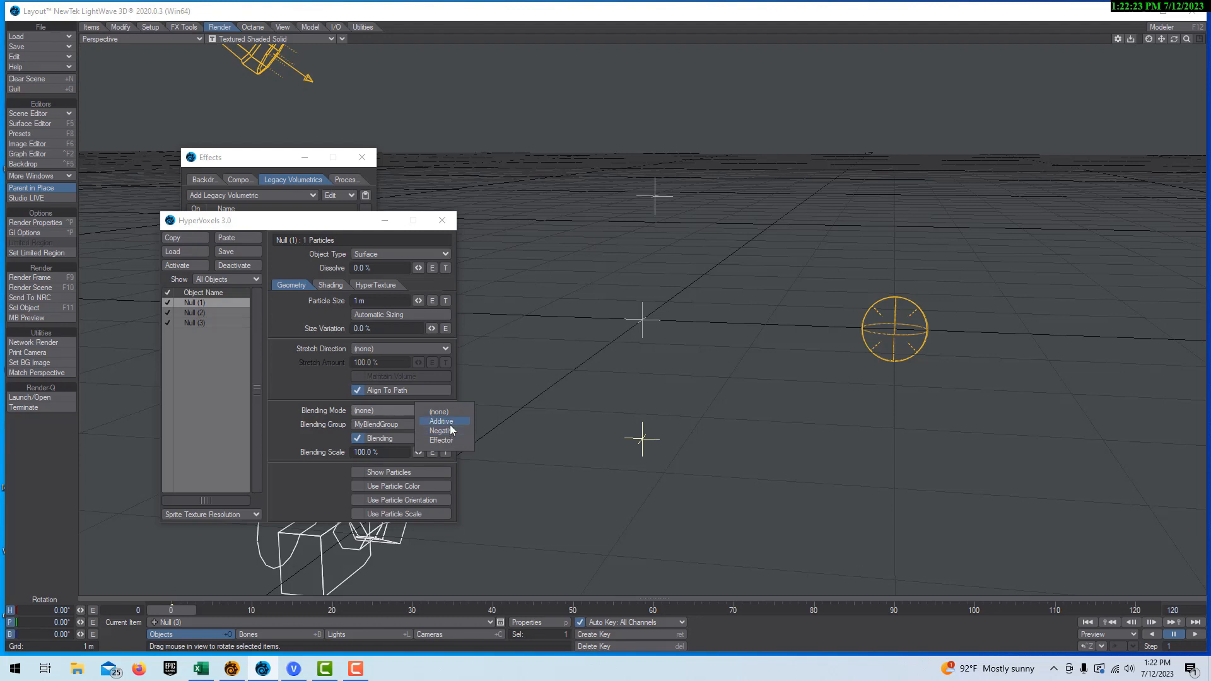
{"action": "left_click", "coordinate": [450, 423]}
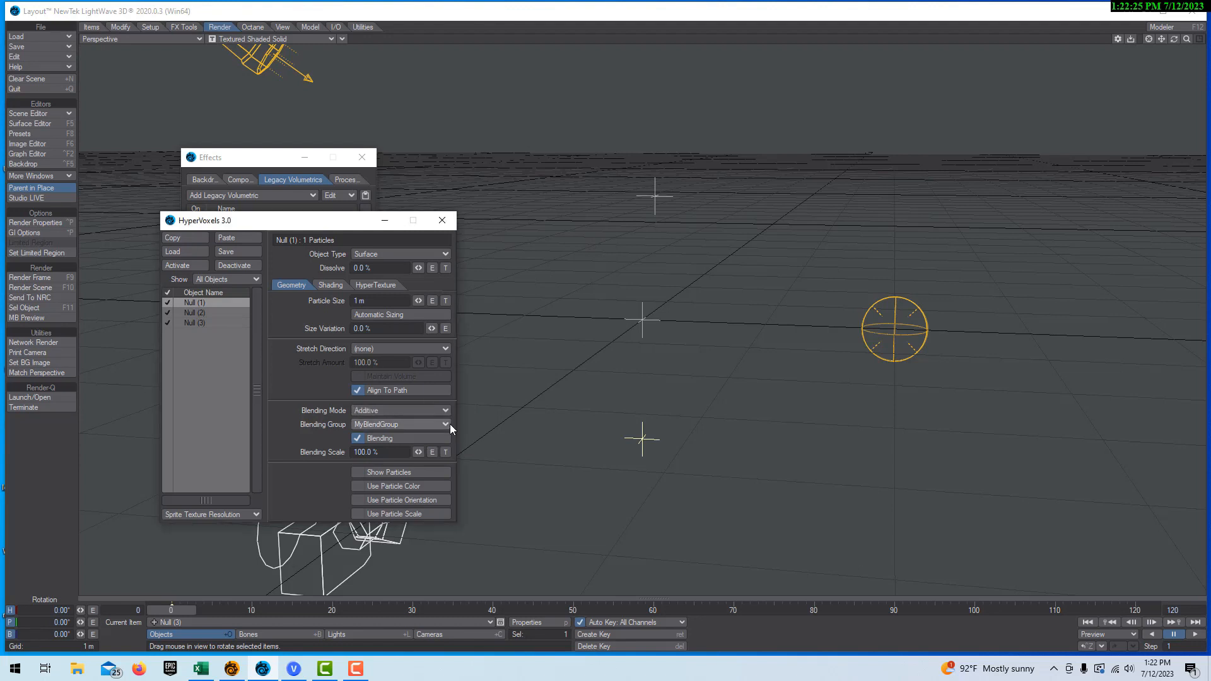
- Assign Null (2) to MyBlendGroup and set its blending mode to Additive
{"action": "left_click", "coordinate": [203, 313]}
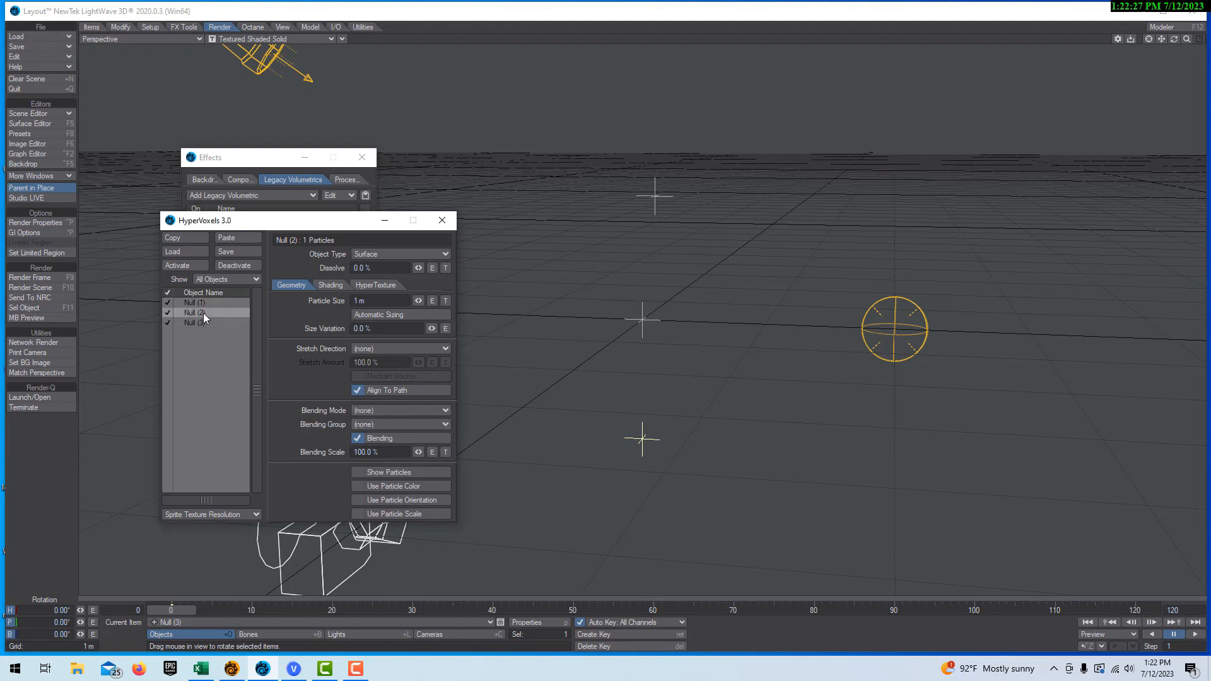
{"action": "left_click", "coordinate": [434, 427]}
{"action": "left_click", "coordinate": [441, 413]}
{"action": "left_click", "coordinate": [440, 419]}
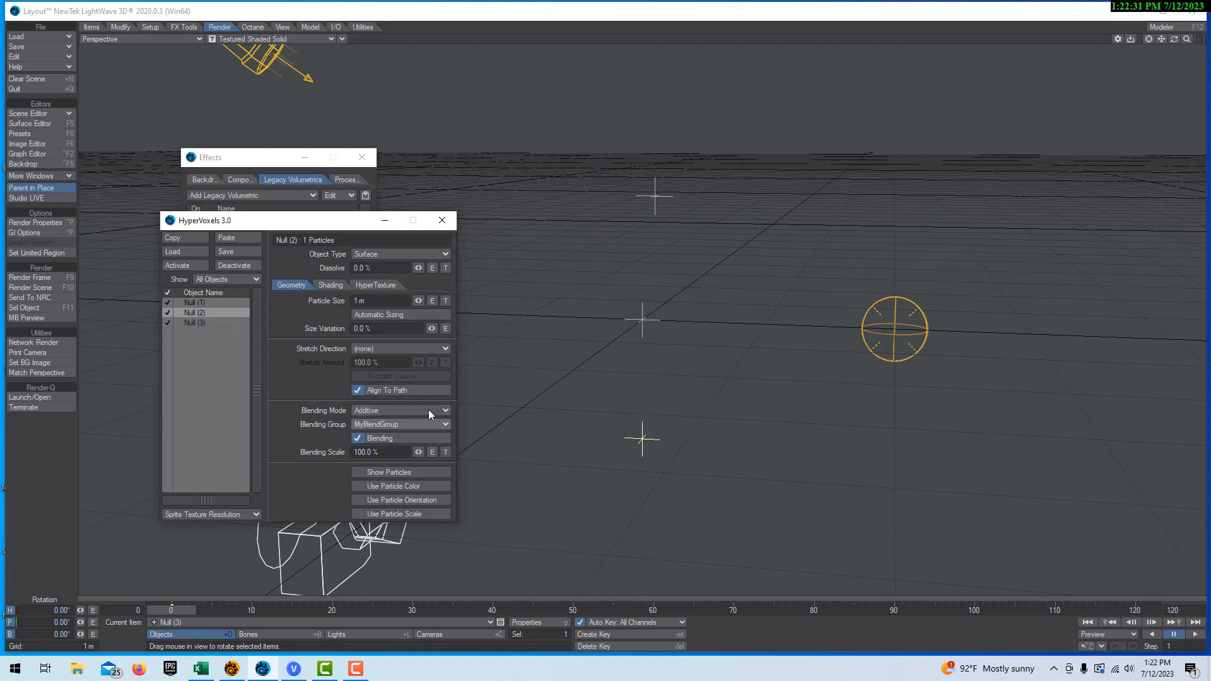
- Set the blending mode of Null (3) to Additive and assign it to MyBlendGroup
{"action": "left_click", "coordinate": [208, 323]}
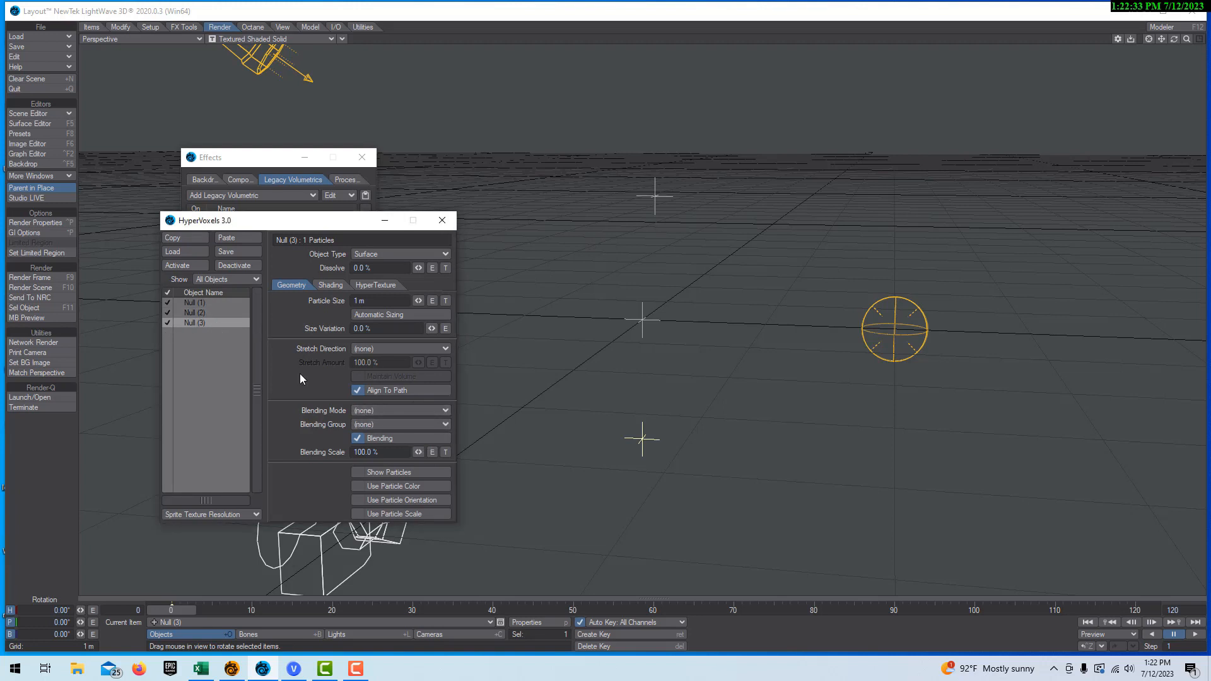
{"action": "left_click", "coordinate": [421, 410]}
{"action": "left_click", "coordinate": [422, 416]}
{"action": "left_click", "coordinate": [433, 425]}
{"action": "left_click", "coordinate": [435, 434]}
- Minimize the HyperVoxels and Effects windows and switch the perspective viewport to VPR rendering
{"action": "left_click", "coordinate": [378, 214]}
{"action": "left_click", "coordinate": [304, 157]}
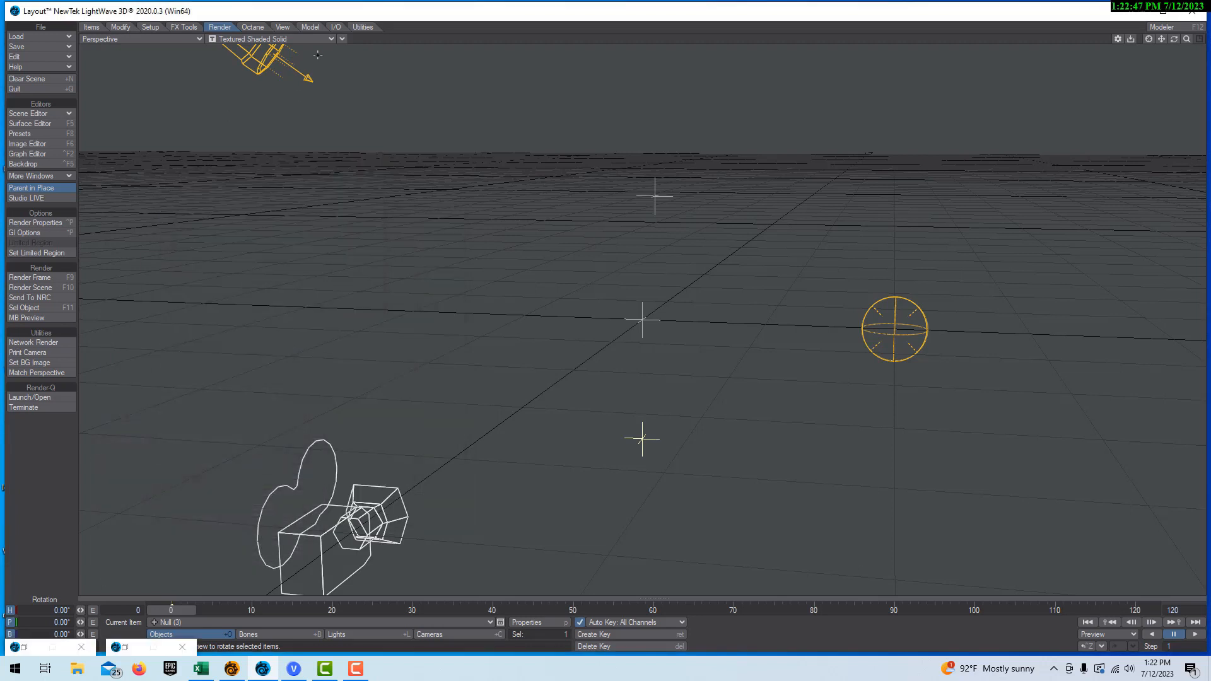
{"action": "left_click", "coordinate": [325, 39]}
{"action": "left_click", "coordinate": [305, 88]}
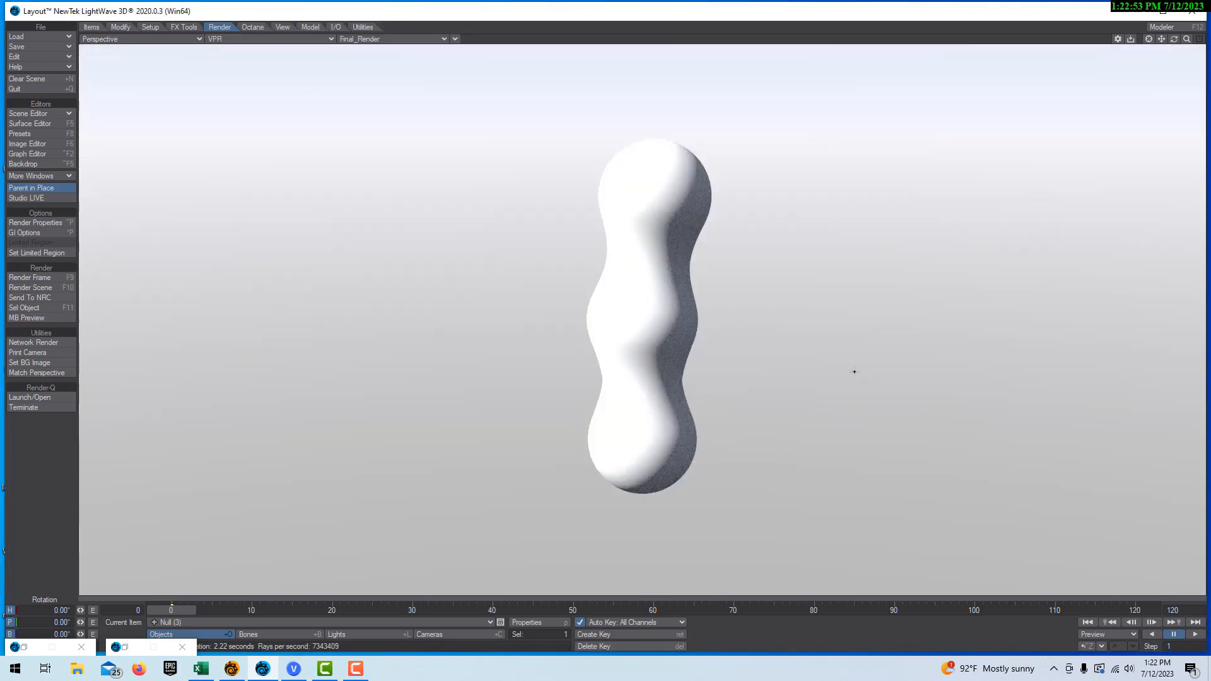
- Reopen the backdrop effects and switch the Backdrop environment off and back on
{"action": "left_click", "coordinate": [48, 165]}
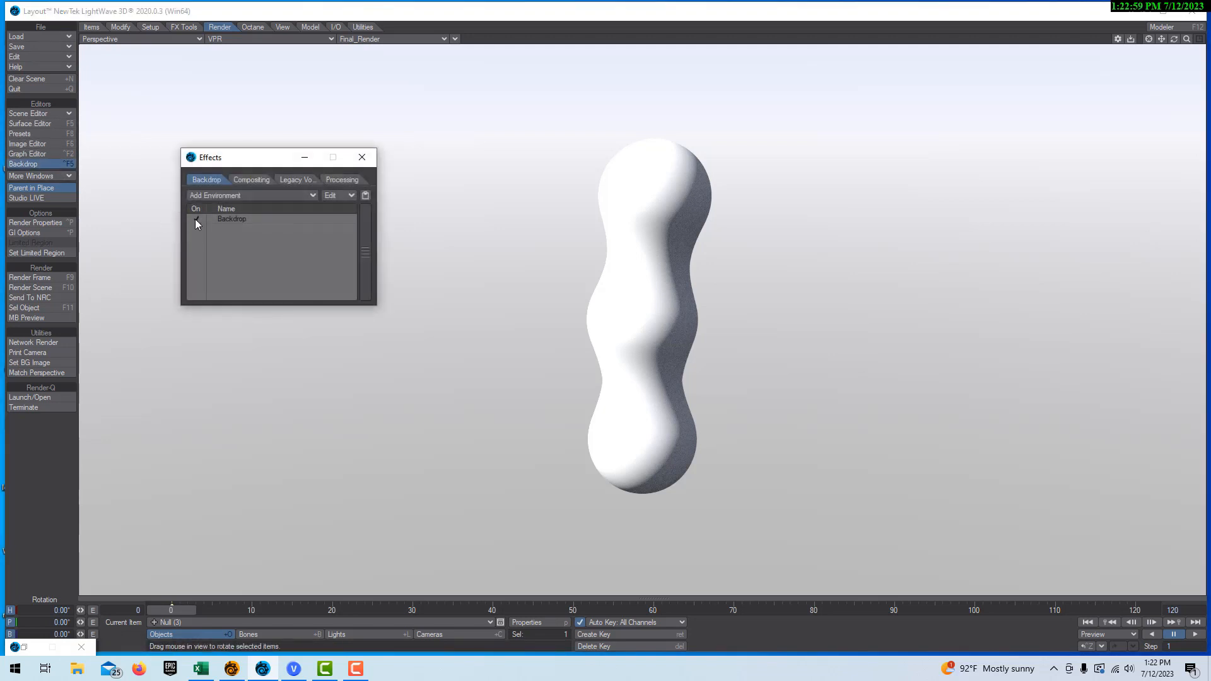
{"action": "left_click", "coordinate": [193, 217]}
{"action": "left_click", "coordinate": [192, 218]}
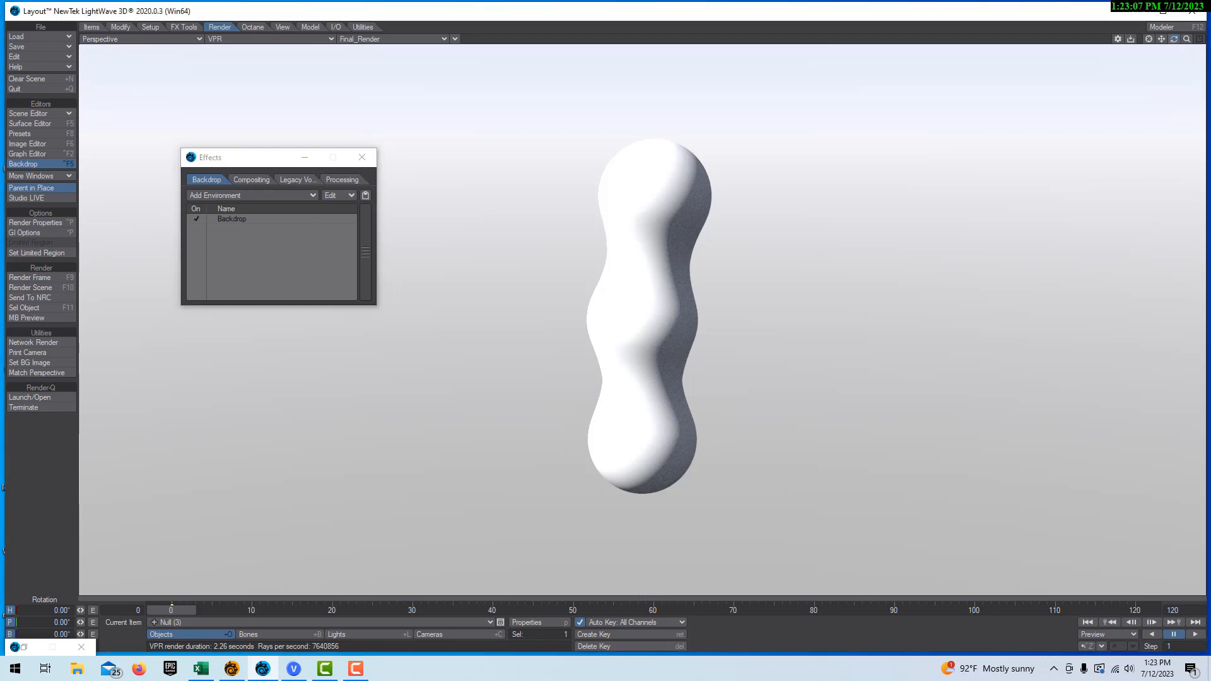
- Reopen the HyperVoxels 3.0 settings and set the shading color of Null (1) to blue (0, 47, 191)
{"action": "left_click_drag", "start_coordinate": [1173, 39], "coordinate": [1173, 27]}
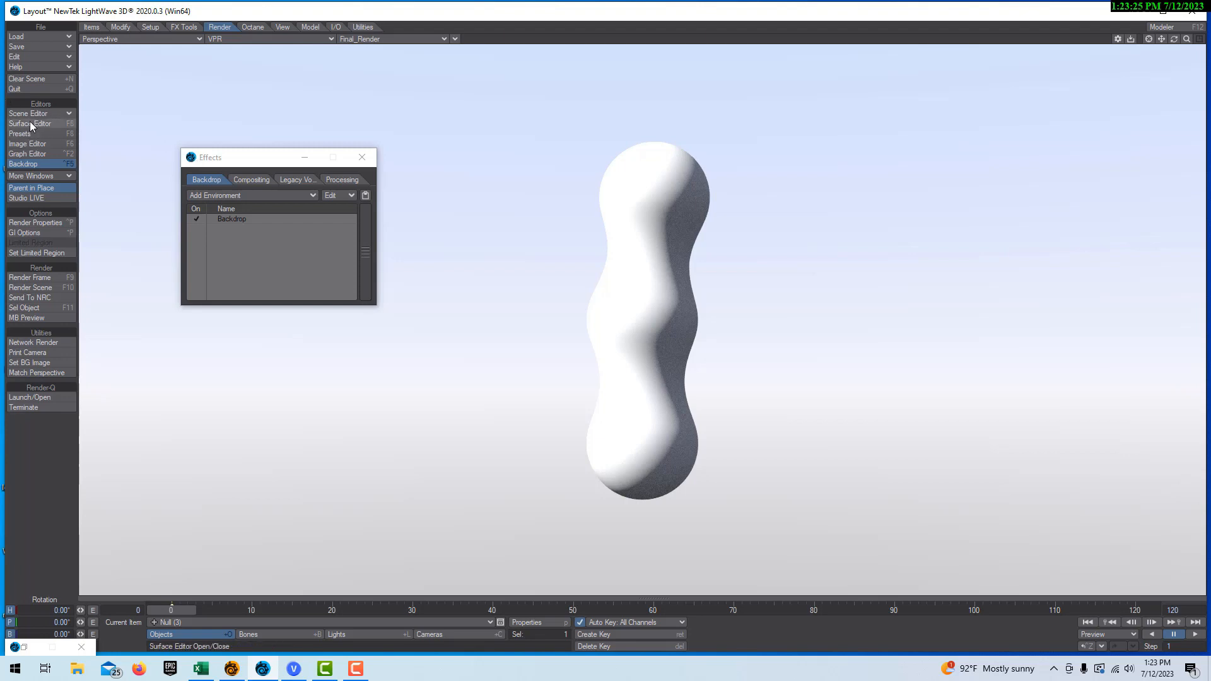
{"action": "left_click", "coordinate": [231, 218]}
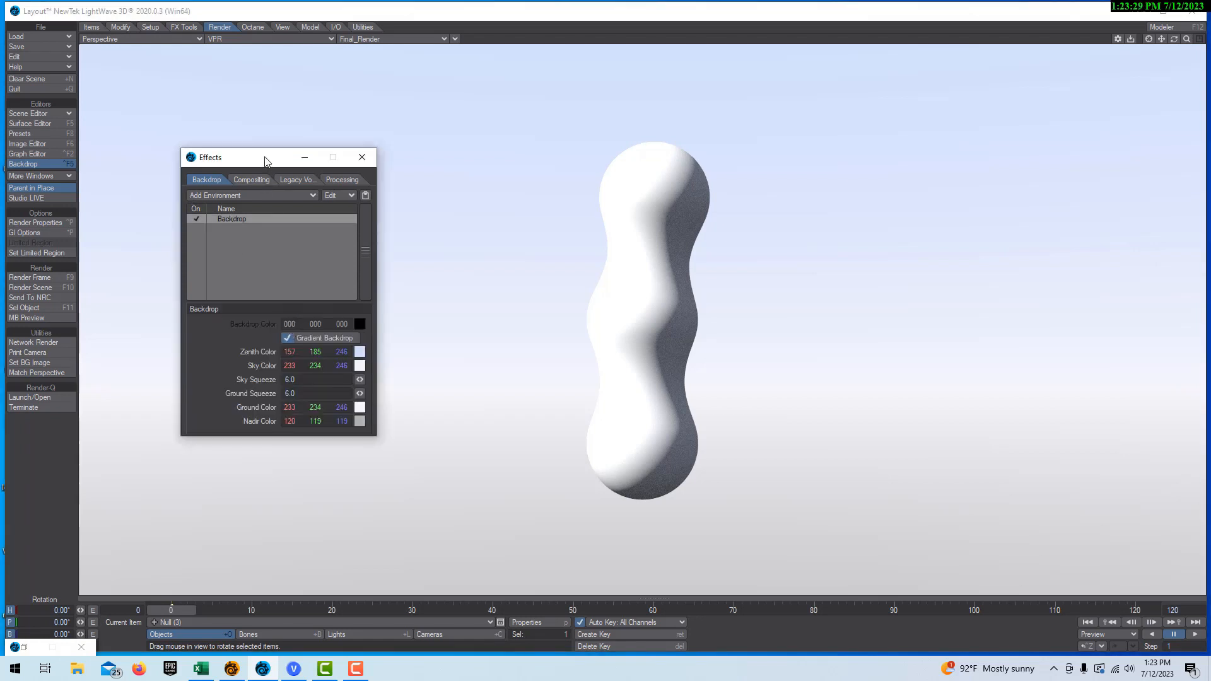
{"action": "left_click", "coordinate": [314, 182]}
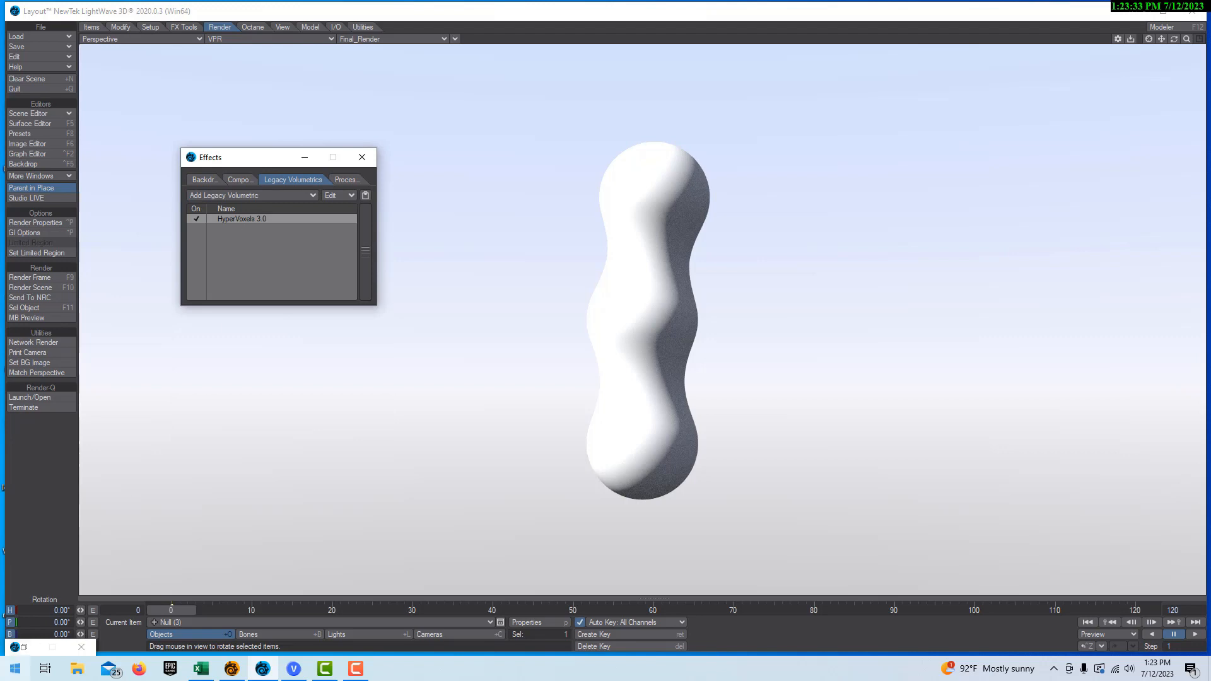
{"action": "double_click", "coordinate": [234, 218]}
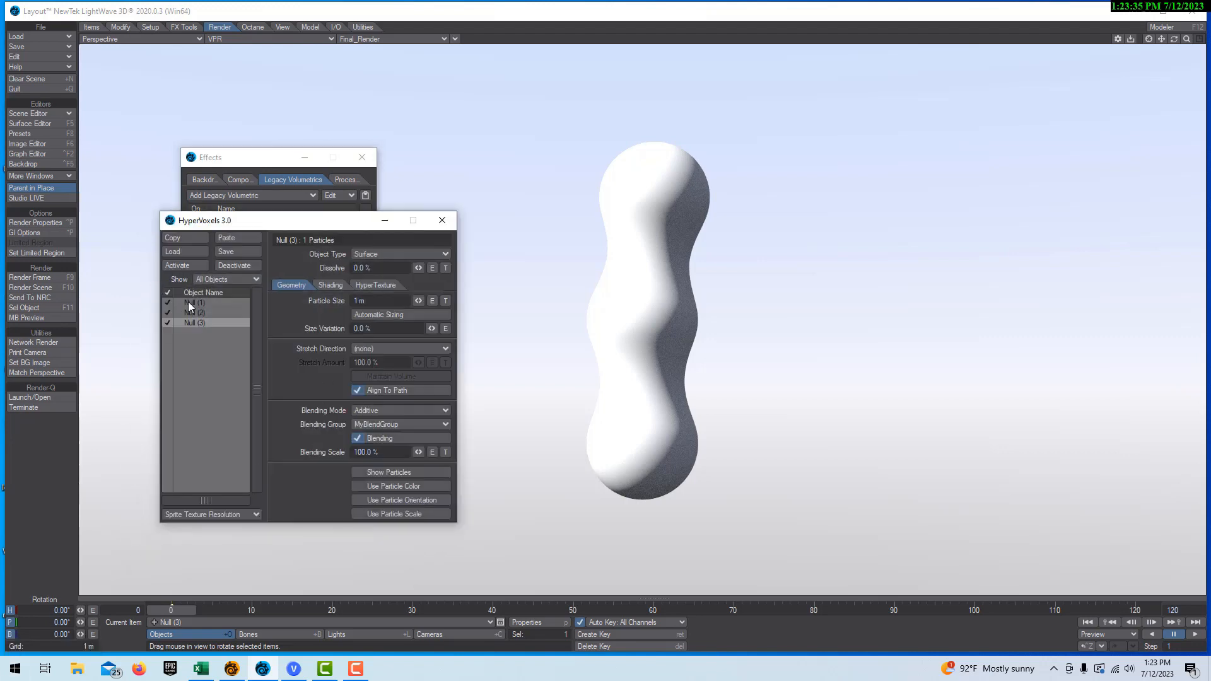
{"action": "left_click", "coordinate": [188, 302]}
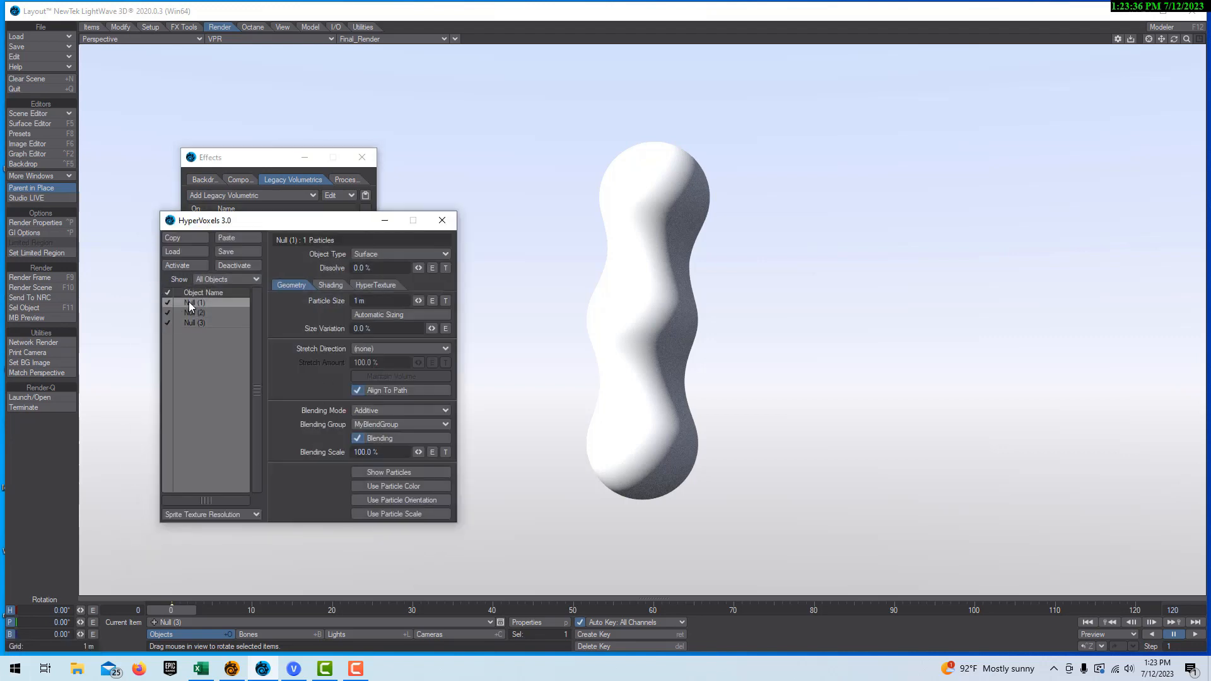
{"action": "left_click", "coordinate": [336, 284]}
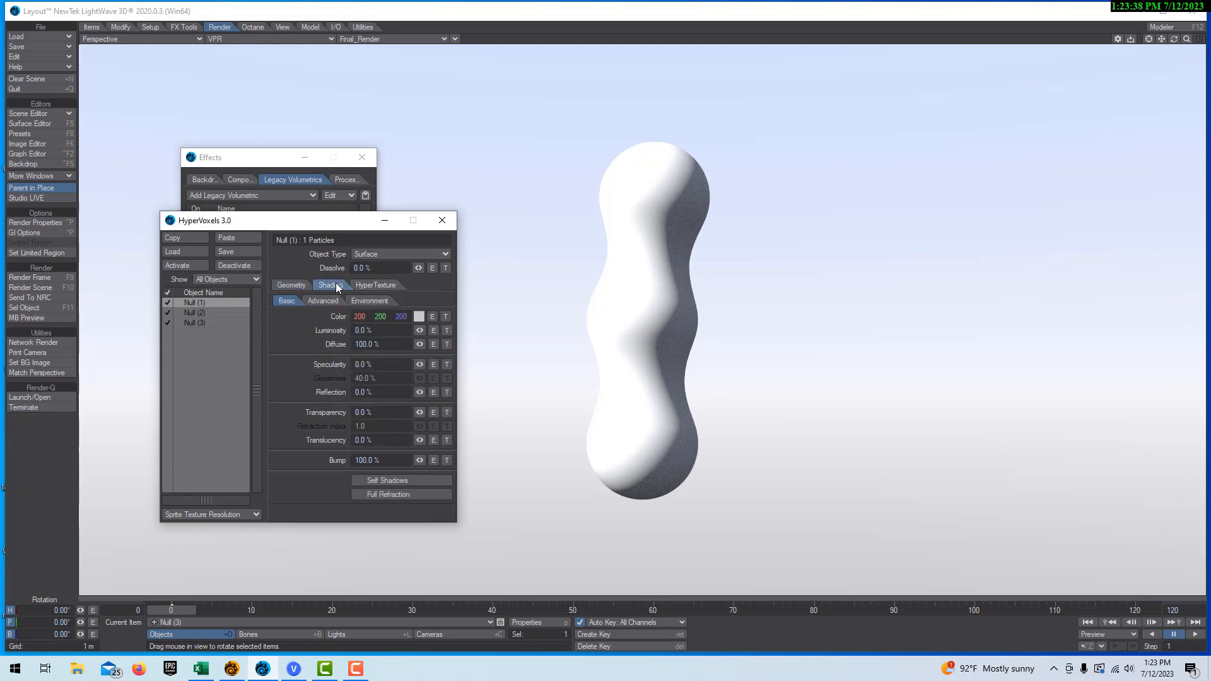
{"action": "left_click", "coordinate": [418, 316]}
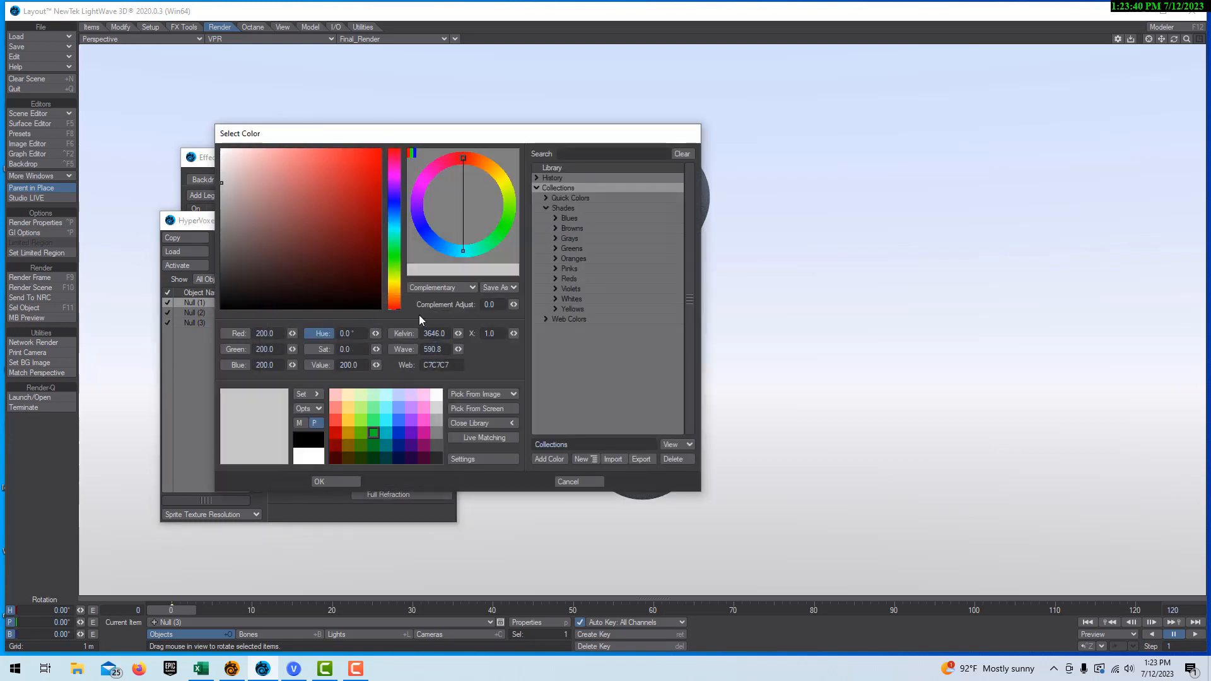
{"action": "left_click", "coordinate": [399, 437]}
{"action": "left_click", "coordinate": [322, 480]}
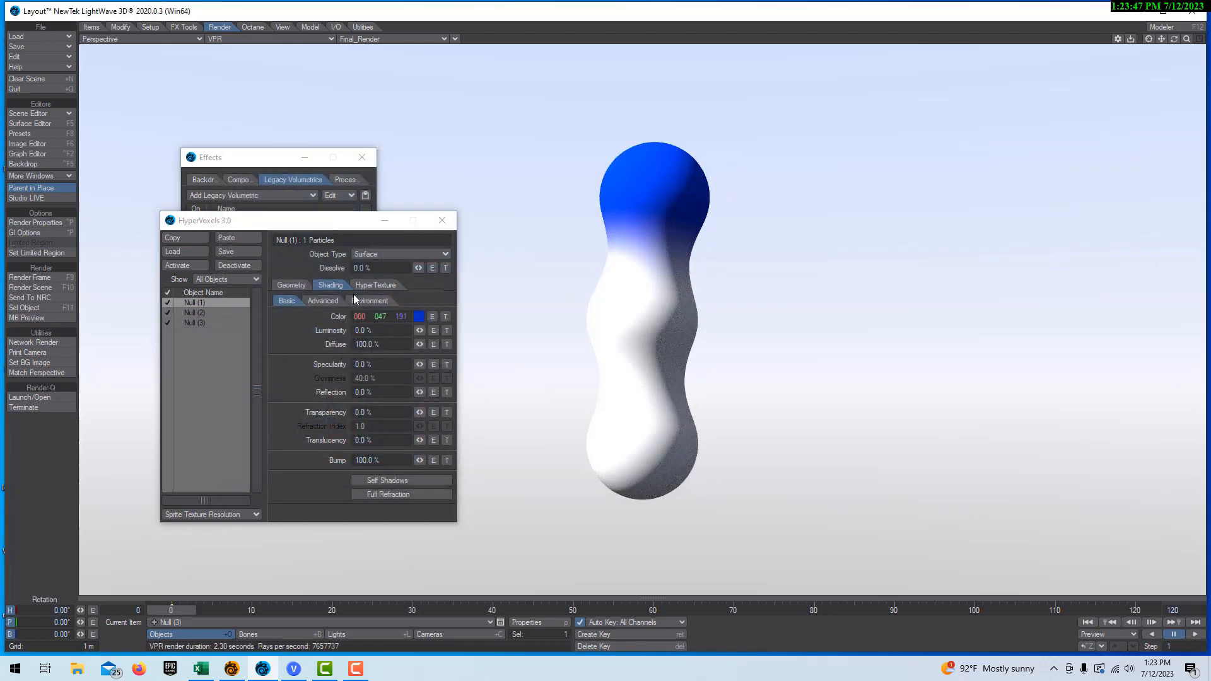
- Try the Crust hypertexture on Null (1) and replace it with Turbulence
{"action": "left_click", "coordinate": [371, 286]}
{"action": "left_click", "coordinate": [418, 301]}
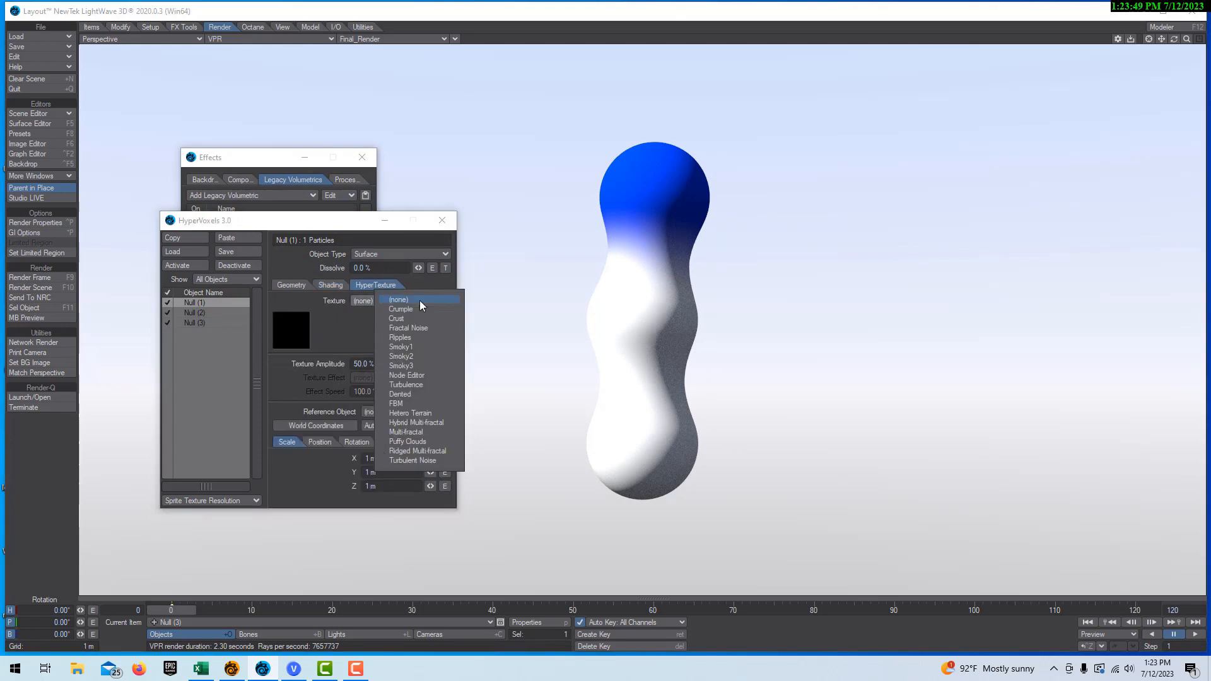
{"action": "left_click", "coordinate": [407, 322]}
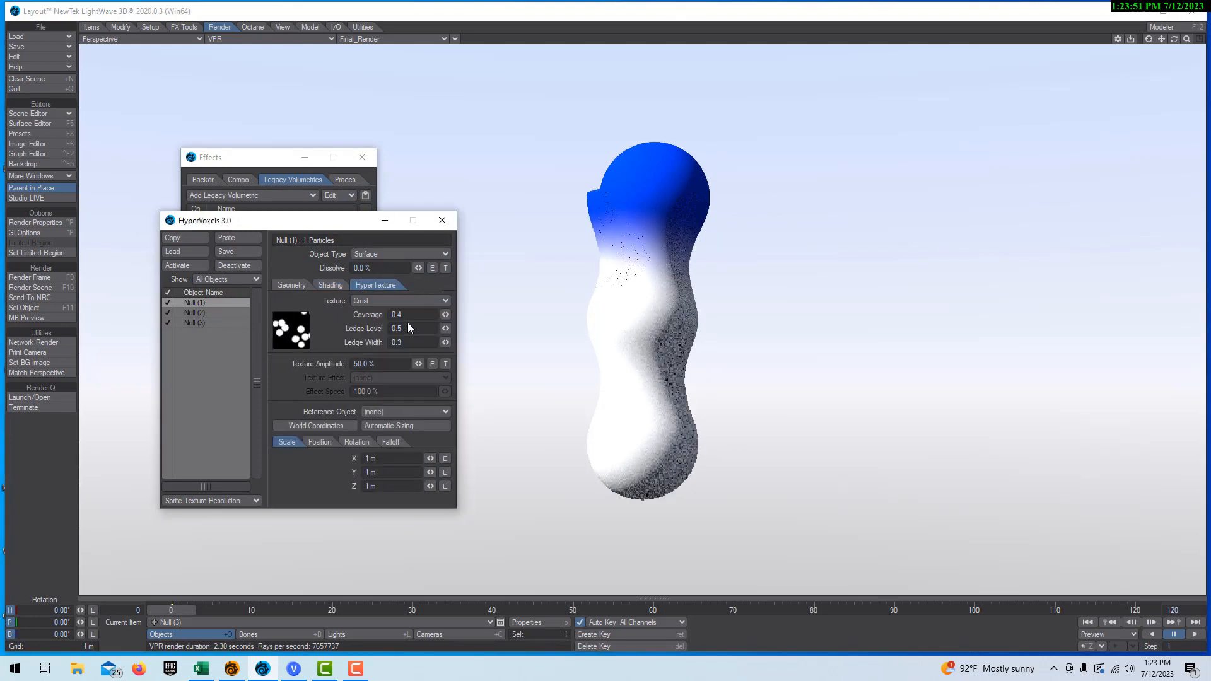
{"action": "left_click", "coordinate": [445, 300]}
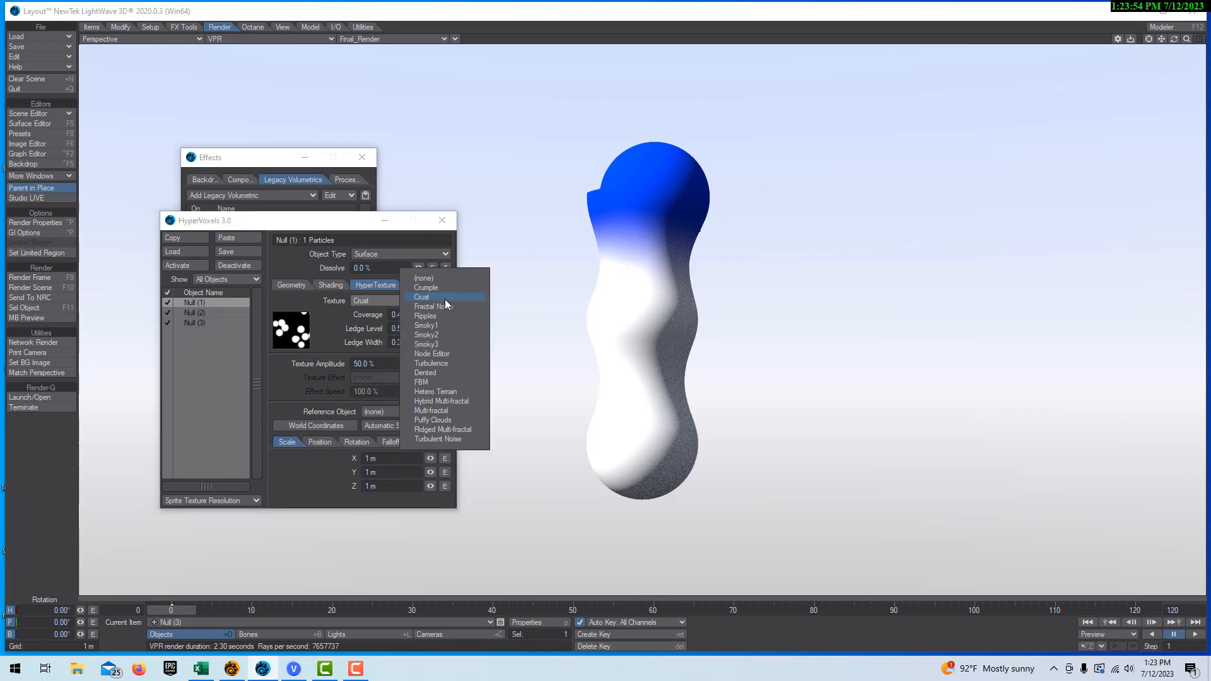
{"action": "left_click", "coordinate": [447, 361]}
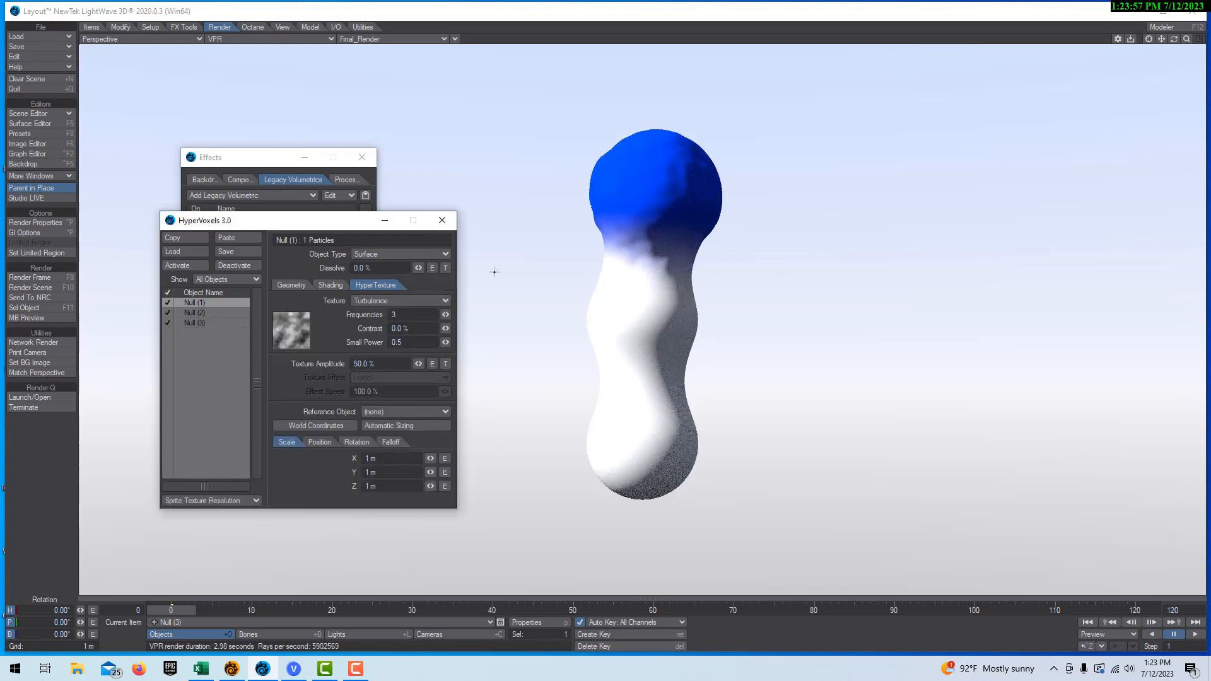
- Set the shading color of Null (2) to golden yellow (255, 207, 62)
{"action": "left_click", "coordinate": [195, 314]}
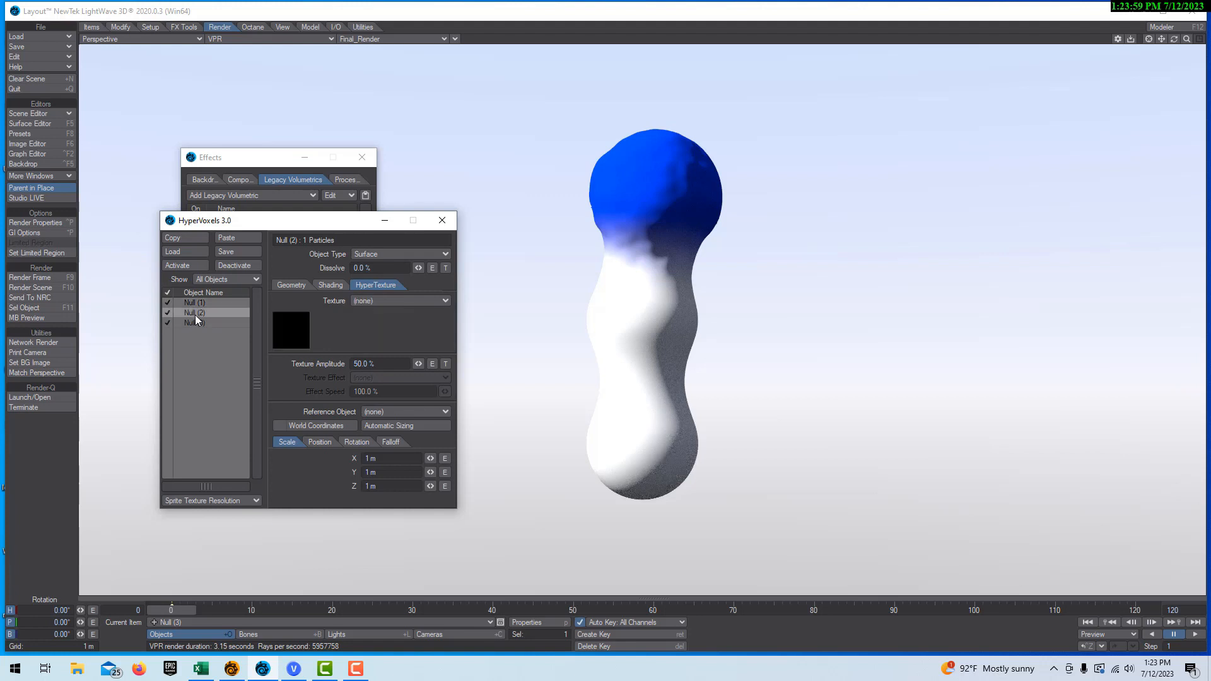
{"action": "left_click", "coordinate": [331, 285]}
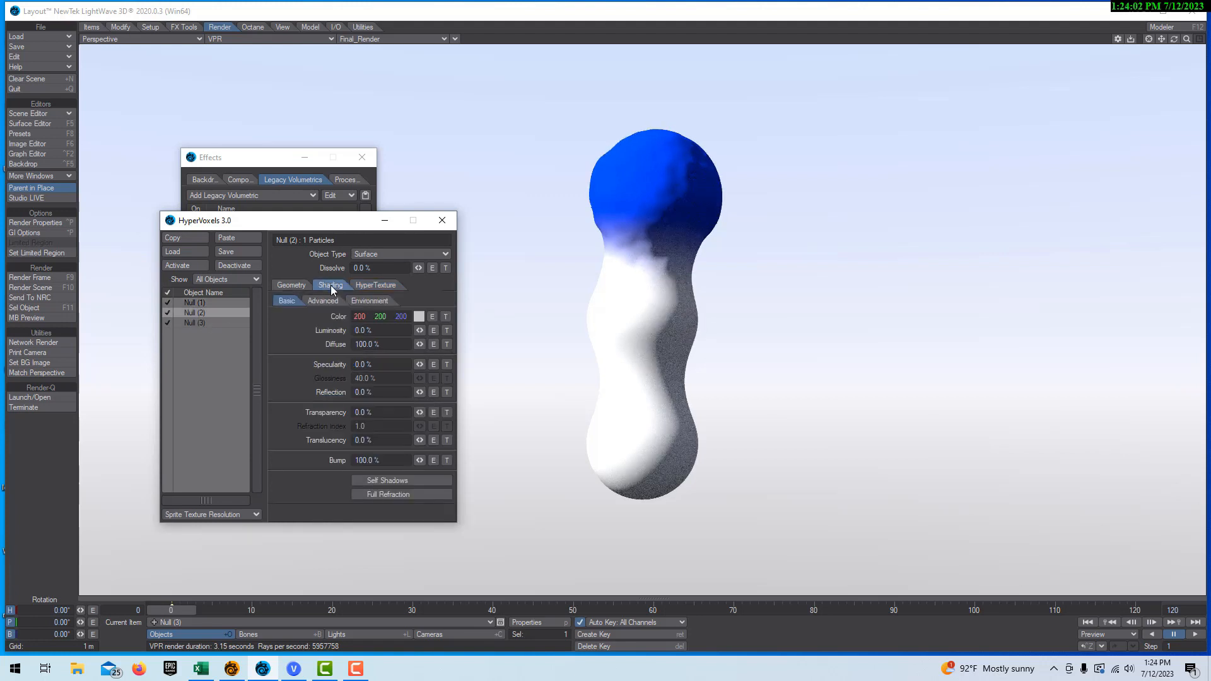
{"action": "left_click", "coordinate": [419, 316]}
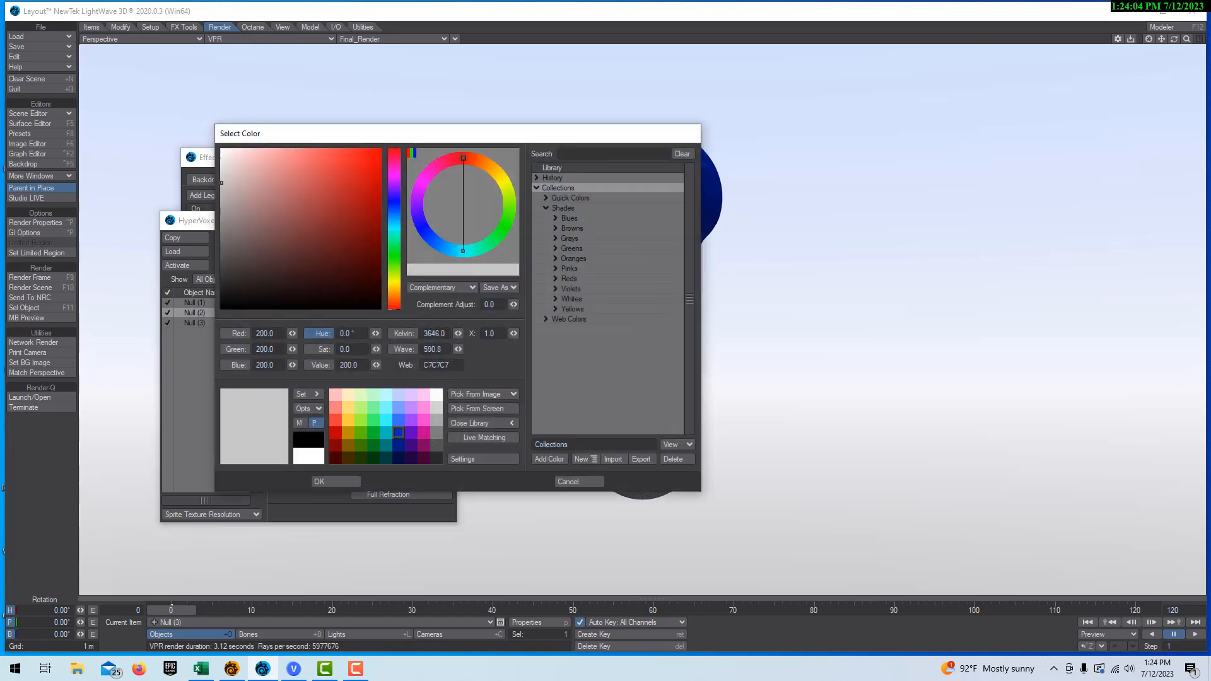
{"action": "left_click", "coordinate": [353, 422]}
{"action": "left_click", "coordinate": [346, 479]}
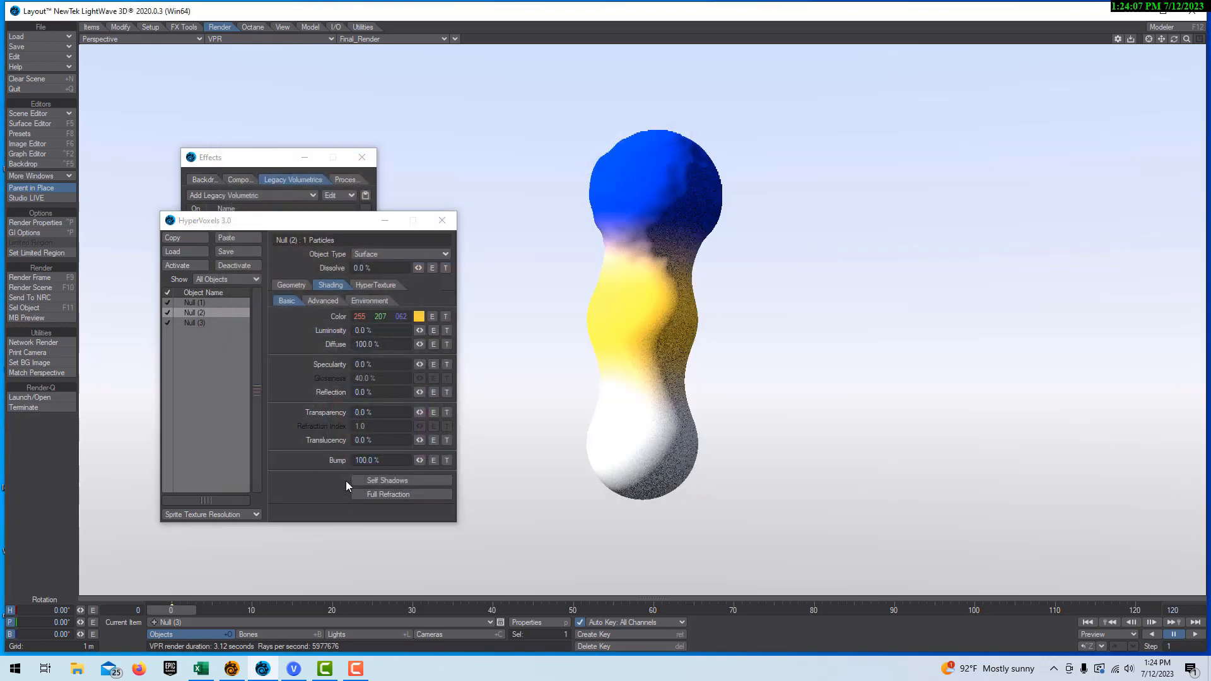
- Apply the Puffy Clouds hypertexture to Null (2)
{"action": "left_click", "coordinate": [390, 284]}
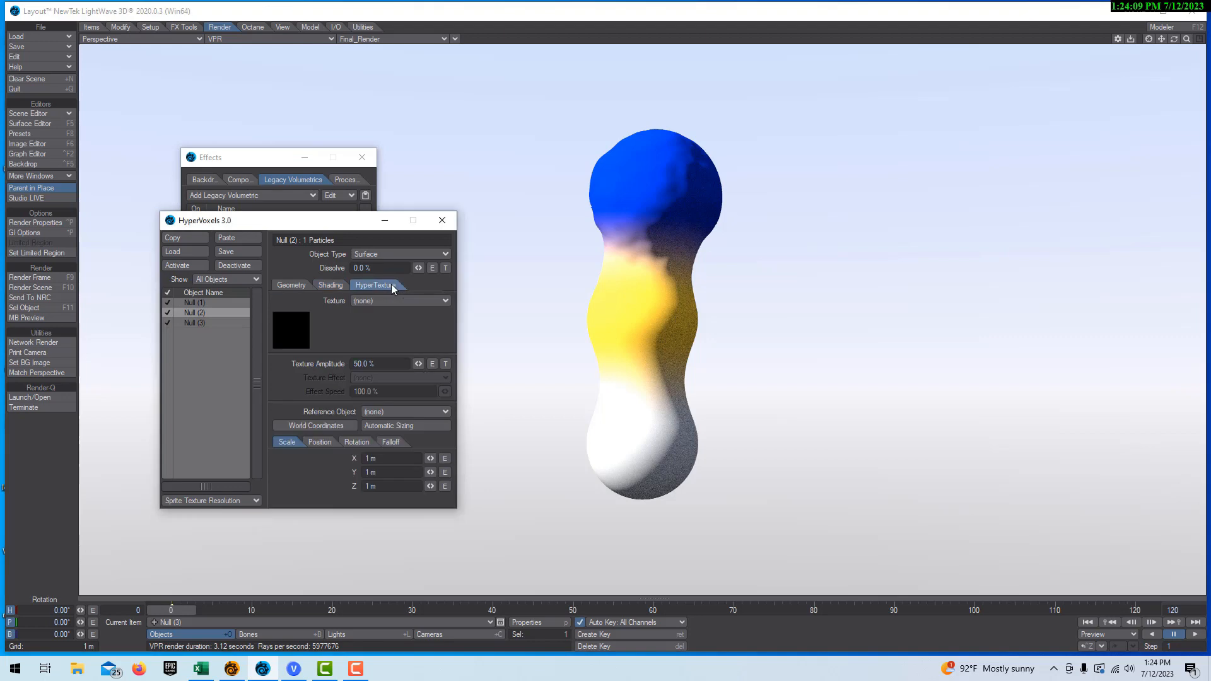
{"action": "left_click", "coordinate": [428, 301]}
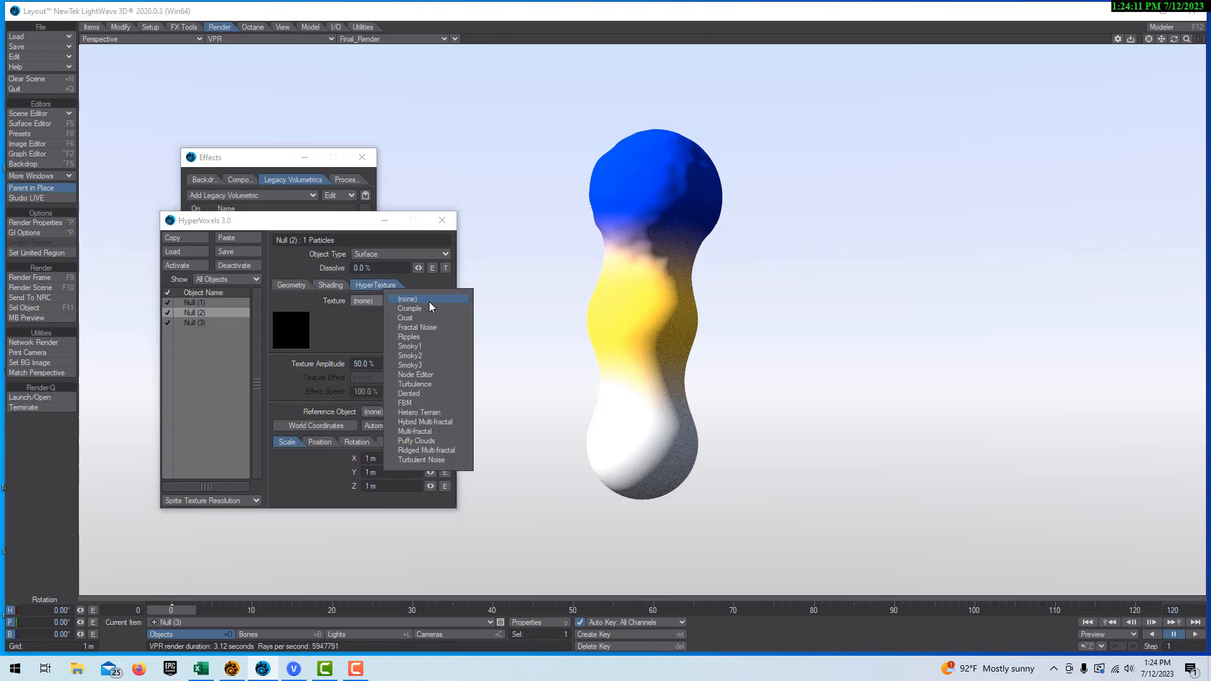
{"action": "left_click", "coordinate": [439, 441]}
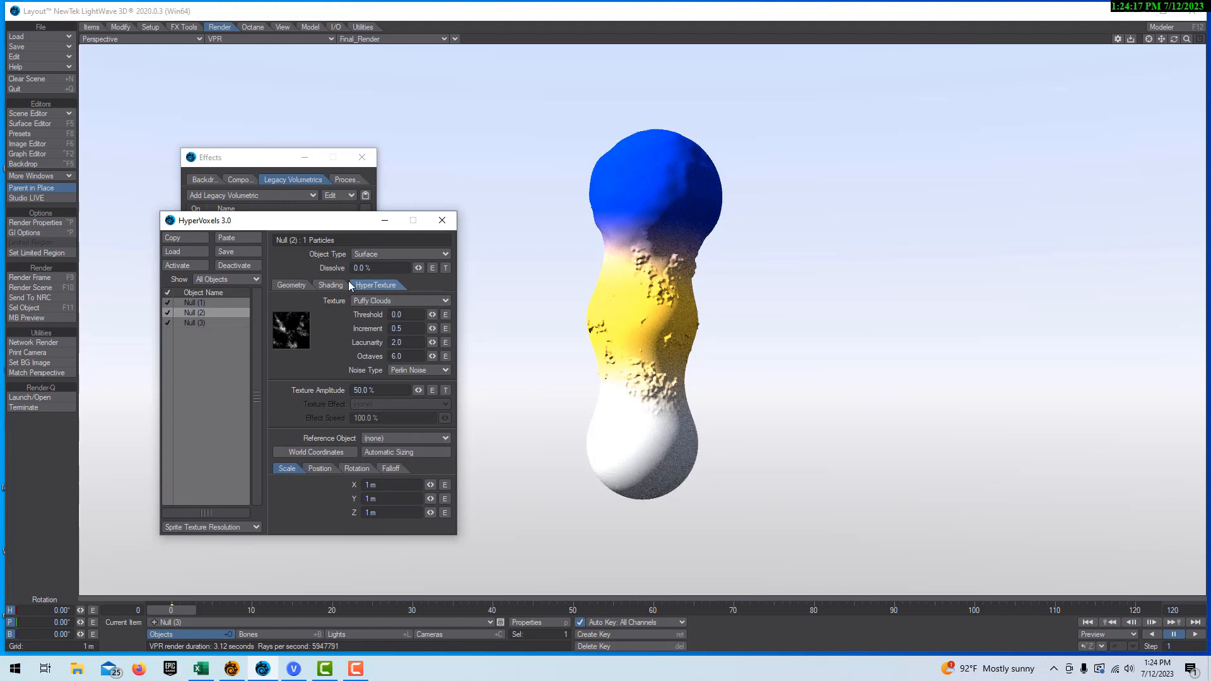
- Set the shading color of Null (3) to red (191, 0, 0)
{"action": "left_click", "coordinate": [187, 322]}
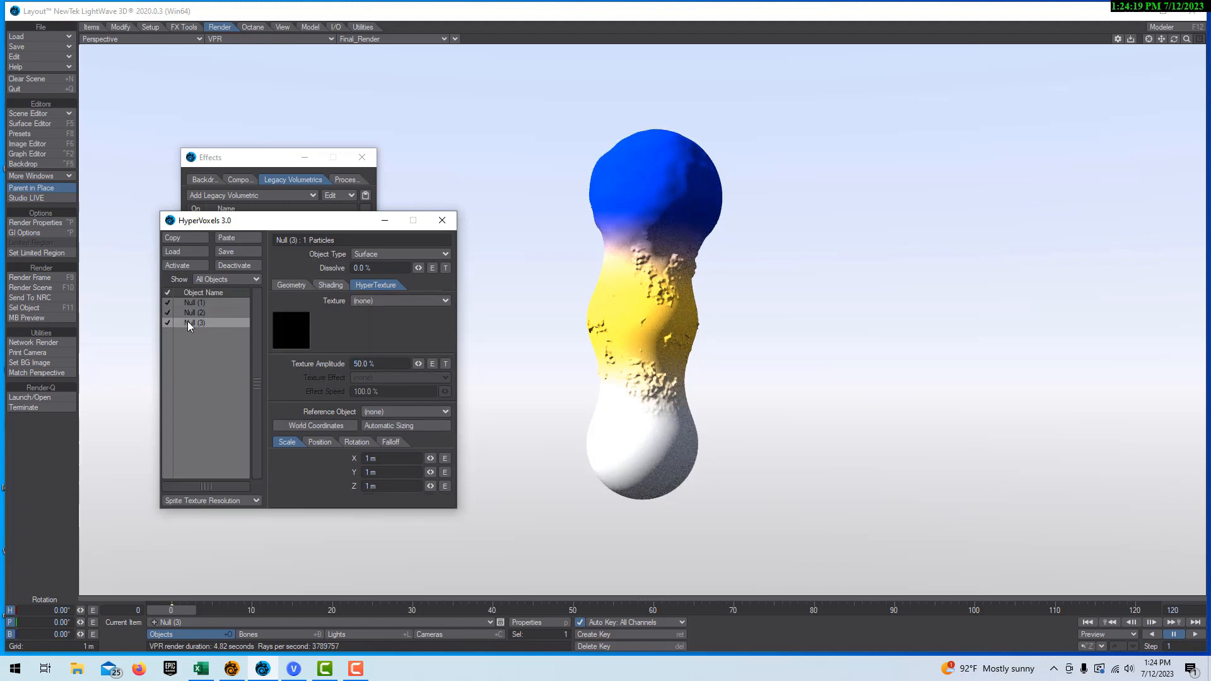
{"action": "left_click", "coordinate": [331, 285]}
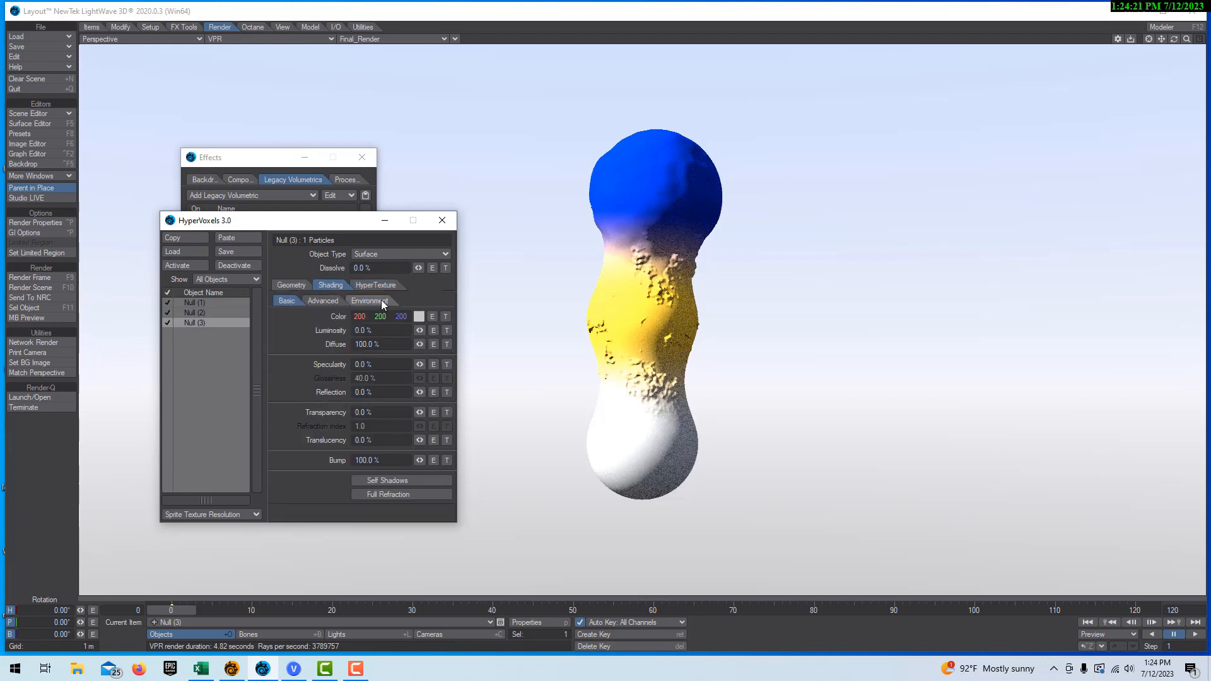
{"action": "left_click", "coordinate": [419, 317]}
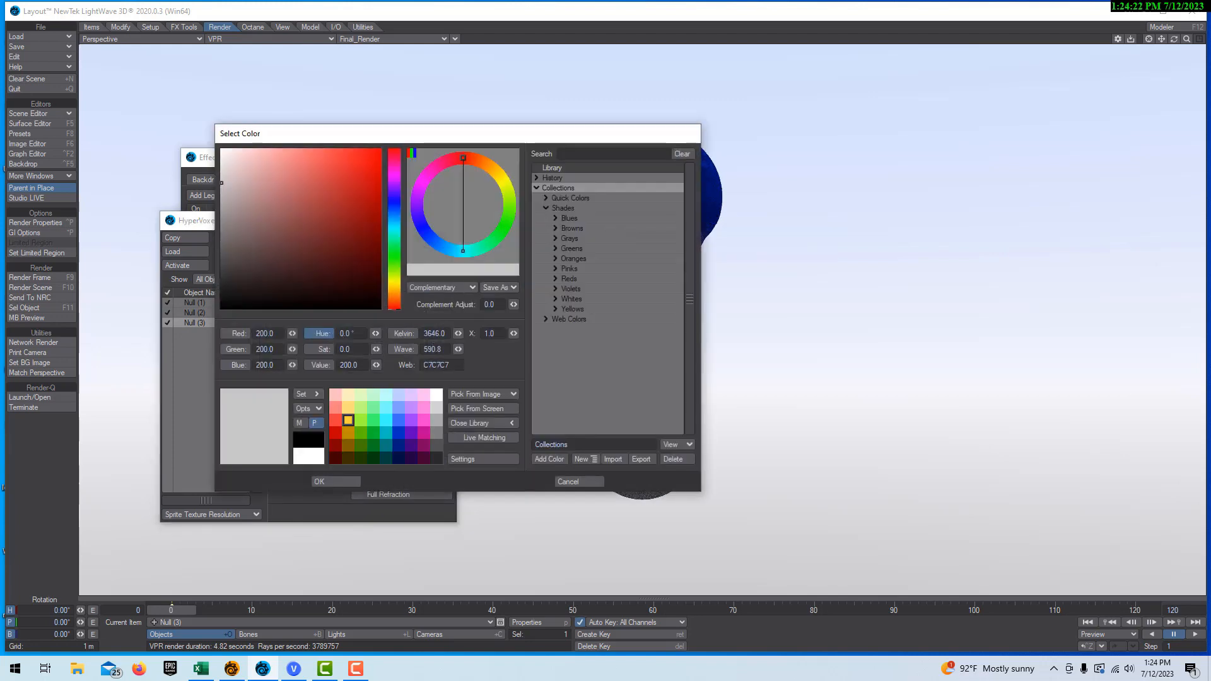
{"action": "left_click", "coordinate": [334, 433]}
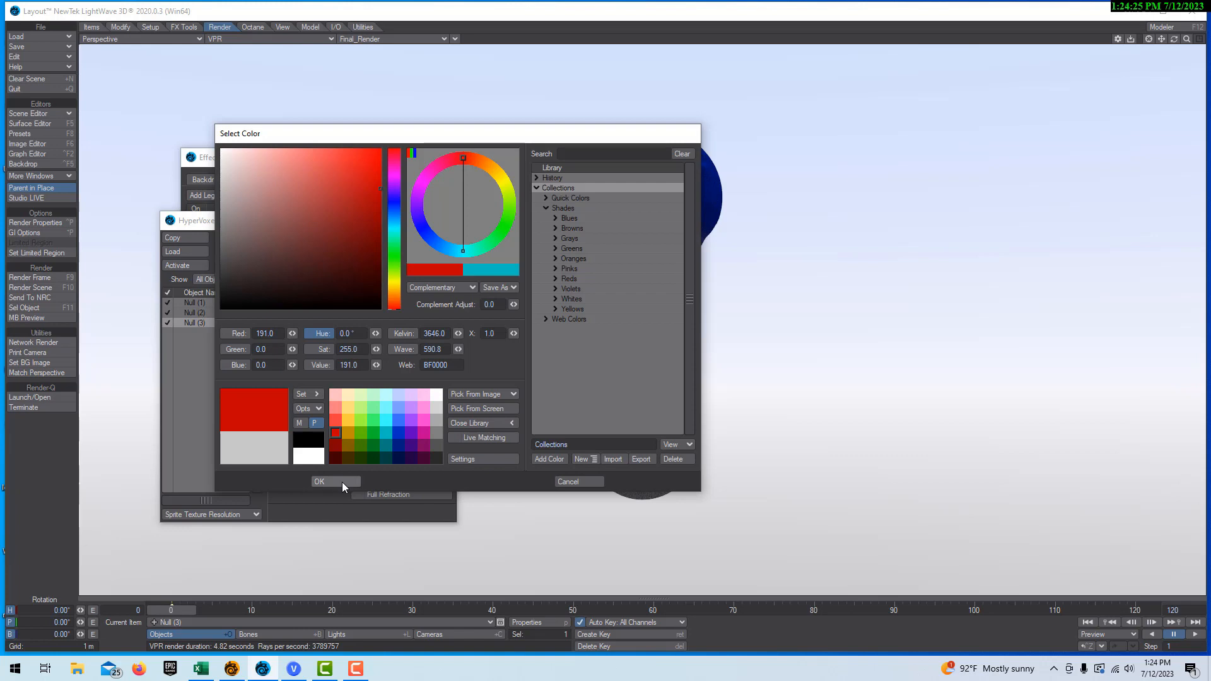
{"action": "left_click", "coordinate": [319, 481]}
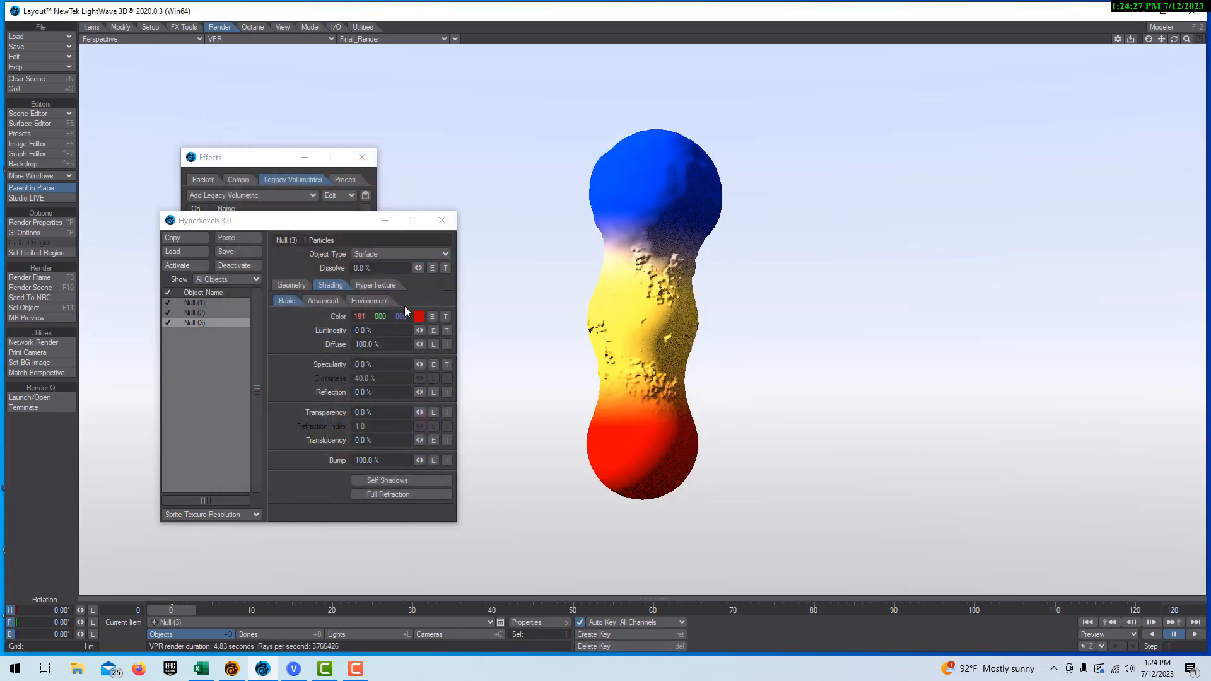
- Apply the Smoky1 hypertexture to Null (3) and raise its Frequencies to 18
{"action": "left_click", "coordinate": [387, 283]}
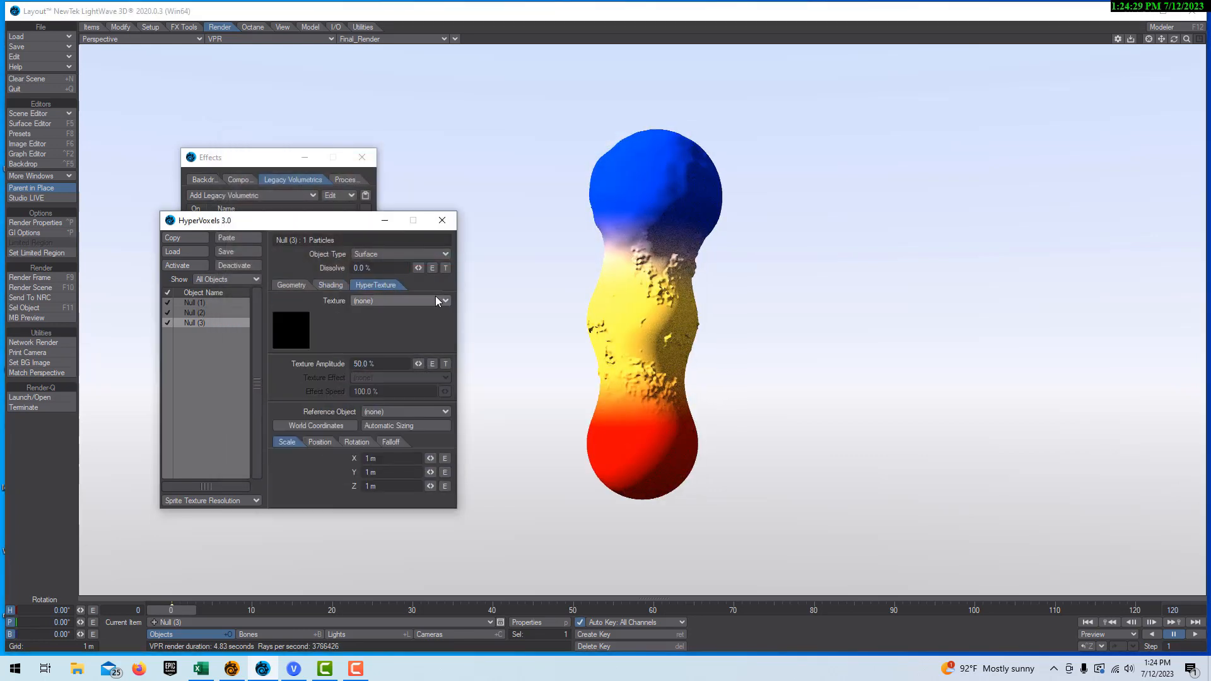
{"action": "left_click", "coordinate": [435, 298]}
{"action": "left_click", "coordinate": [428, 344]}
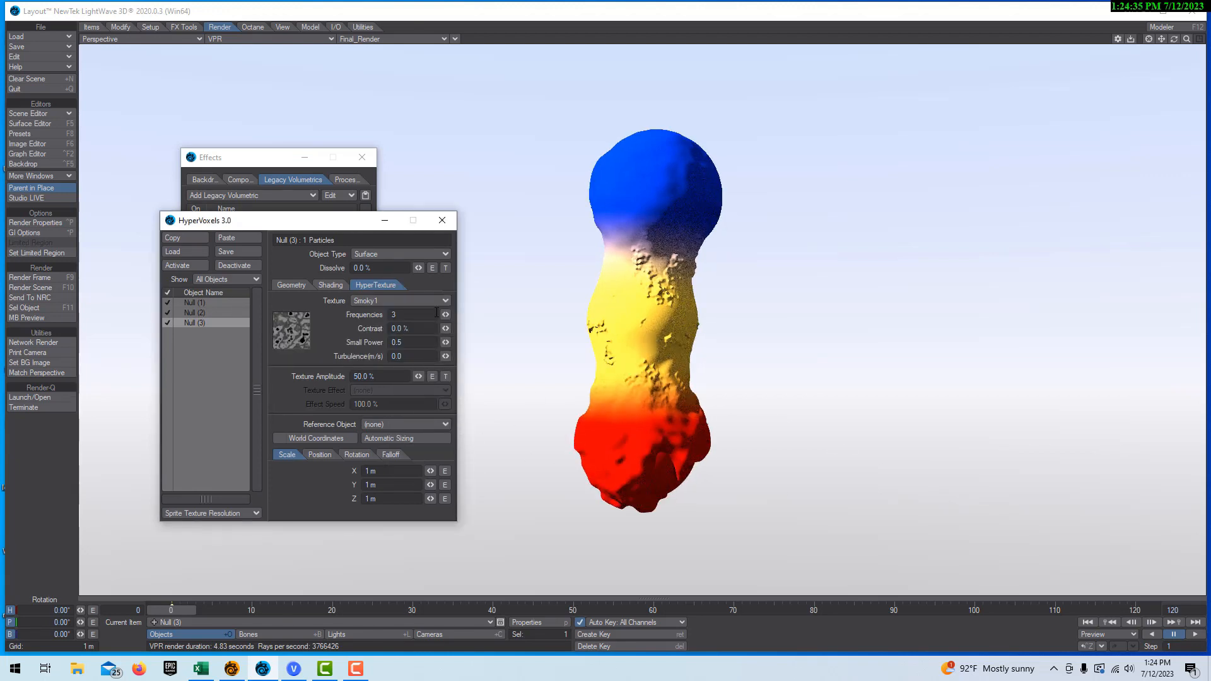
{"action": "left_click_drag", "start_coordinate": [445, 313], "coordinate": [474, 313]}
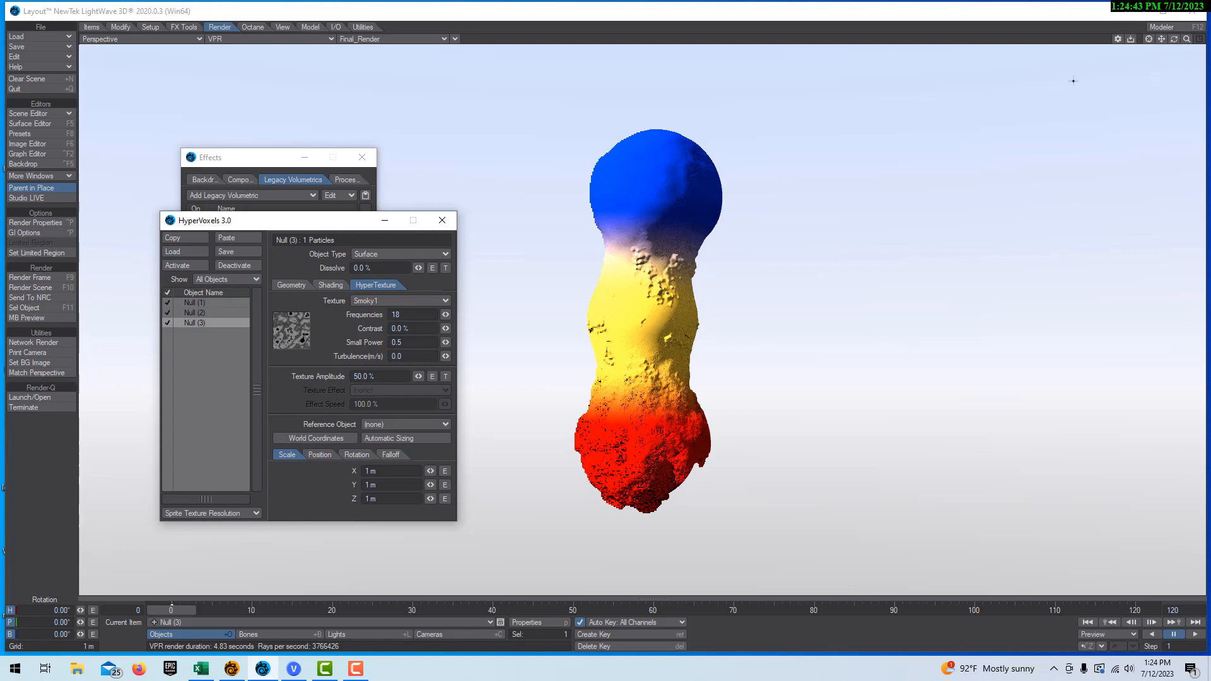
- Move Null (1) sideways along X to 487.6 mm at frame 0
{"action": "left_click", "coordinate": [482, 622]}
{"action": "left_click", "coordinate": [483, 600]}
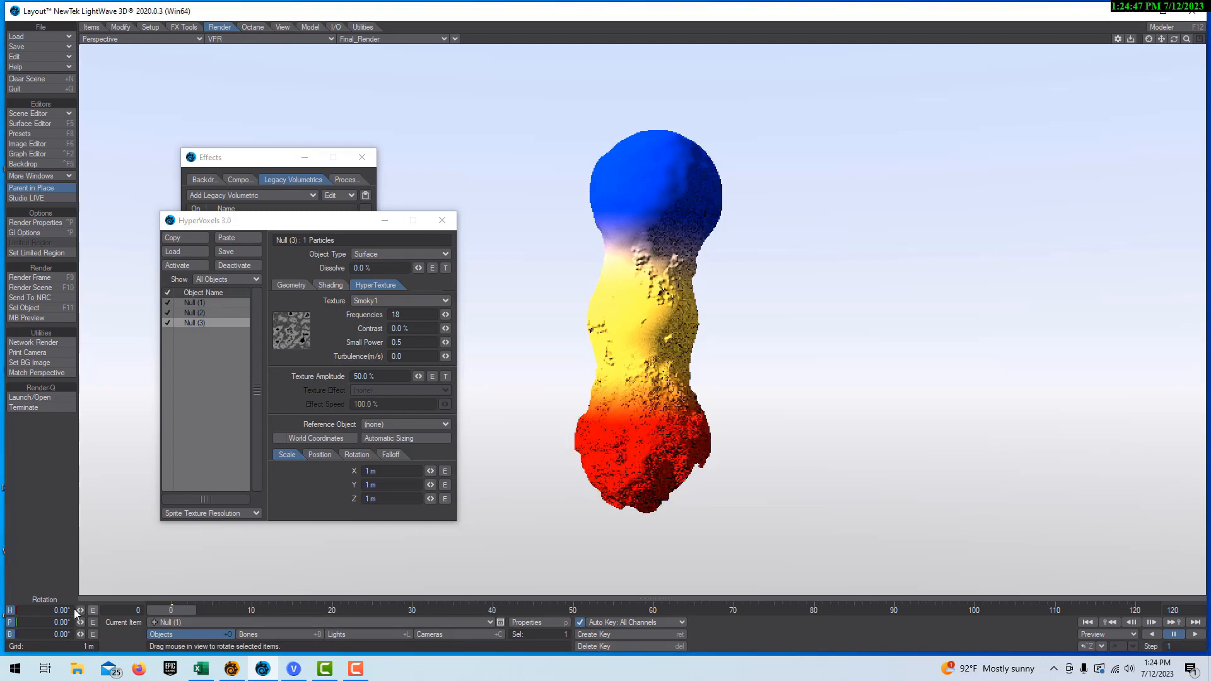
{"action": "key", "text": "shift+h"}
{"action": "key", "text": "t"}
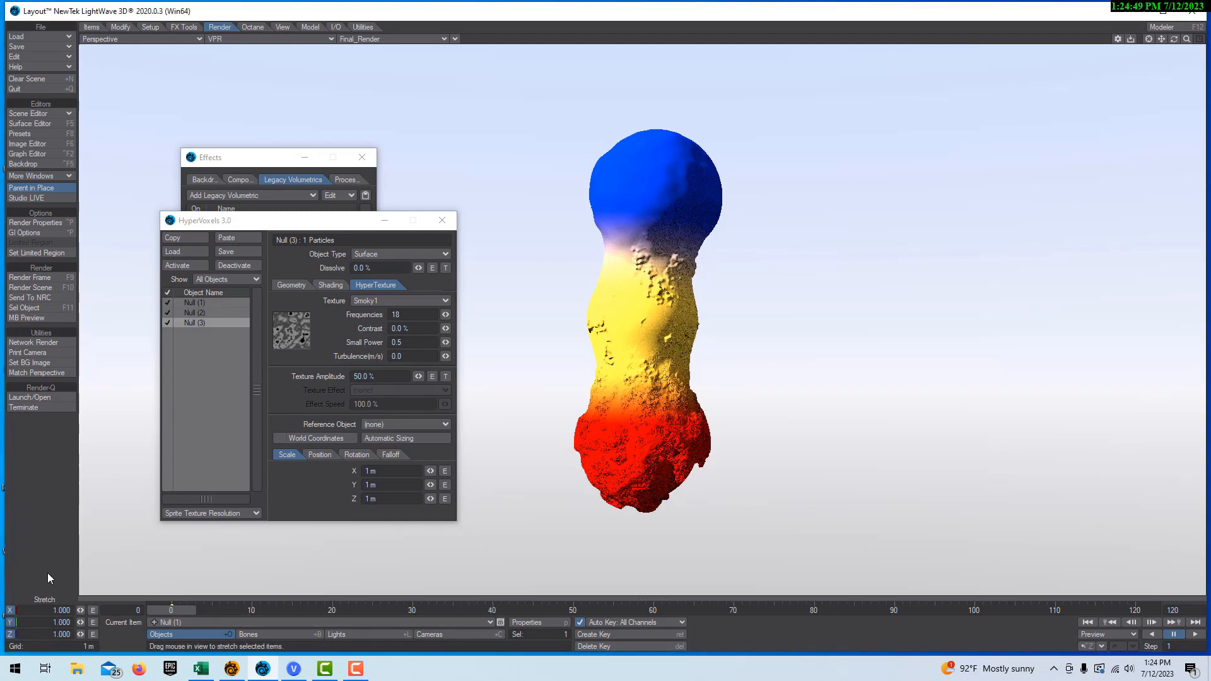
{"action": "mouse_move", "coordinate": [82, 608]}
{"action": "left_mouse_down"}
{"action": "mouse_move", "coordinate": [132, 608]}
{"action": "mouse_move", "coordinate": [104, 608]}
{"action": "left_mouse_up"}
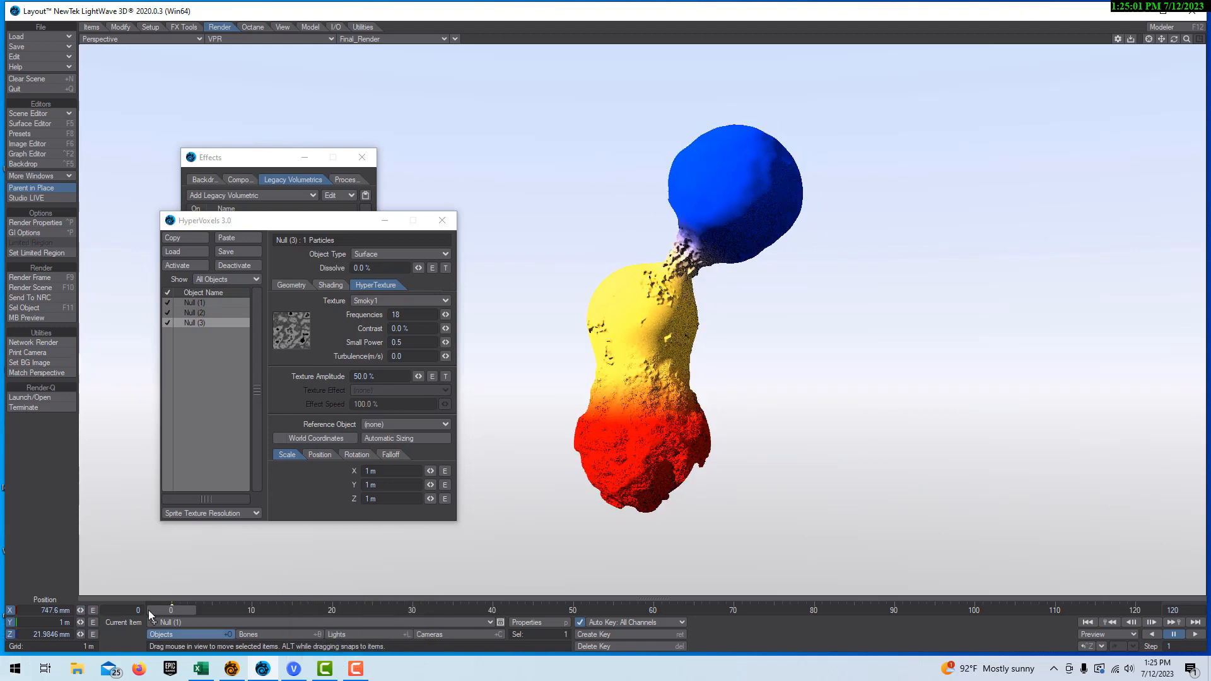
{"action": "mouse_move", "coordinate": [82, 611]}
{"action": "left_mouse_down"}
{"action": "mouse_move", "coordinate": [36, 611]}
{"action": "mouse_move", "coordinate": [66, 611]}
{"action": "left_mouse_up"}
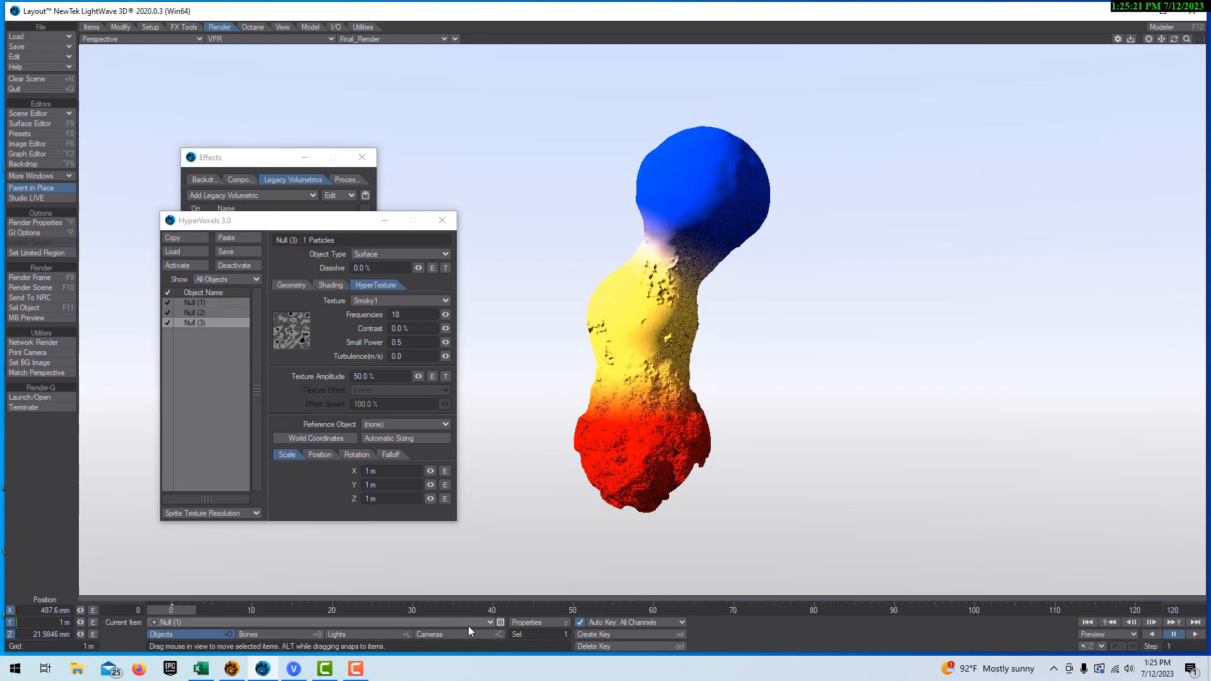
- Move Null (3) along X to -400 mm and inspect the blended shape from a slightly different angle
{"action": "left_click", "coordinate": [487, 622]}
{"action": "left_click", "coordinate": [483, 638]}
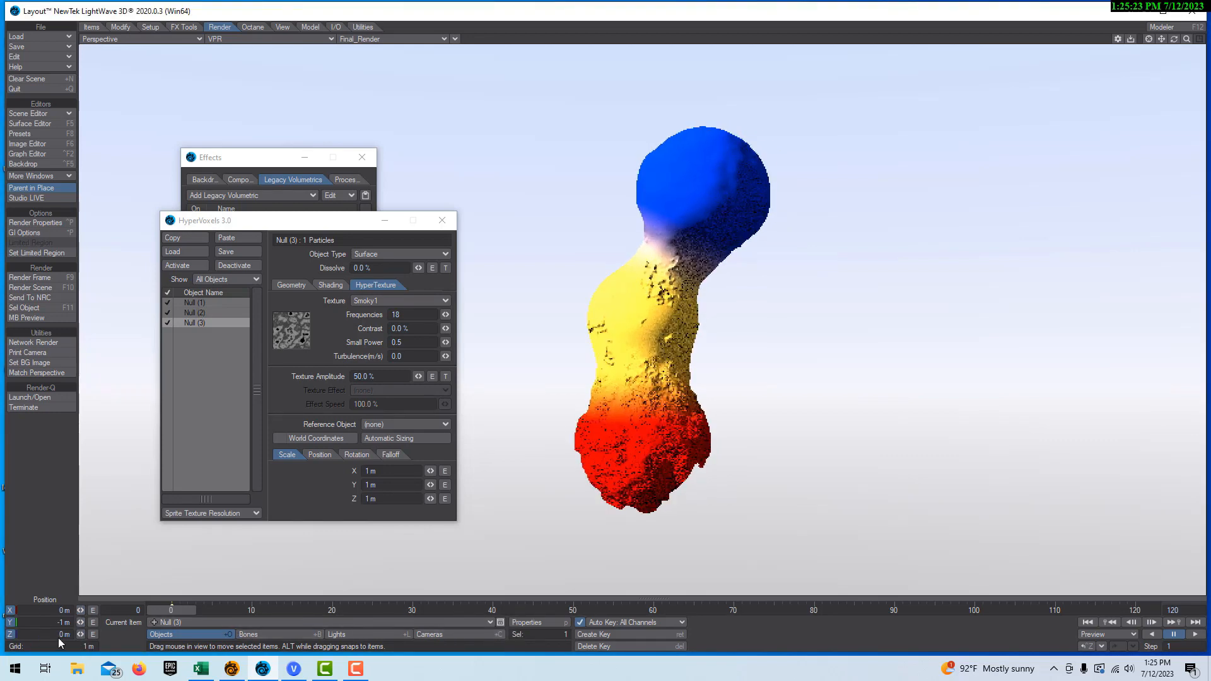
{"action": "left_click_drag", "start_coordinate": [80, 611], "coordinate": [80, 610]}
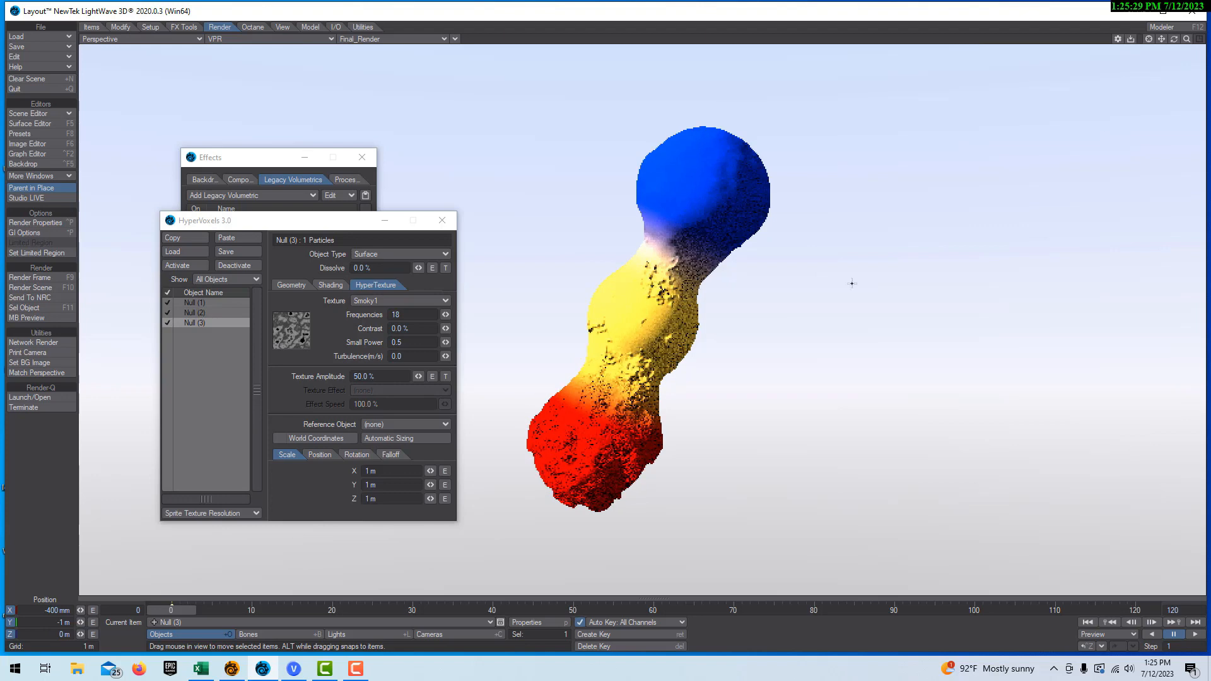
{"action": "left_click_drag", "start_coordinate": [1173, 39], "coordinate": [1134, 30]}
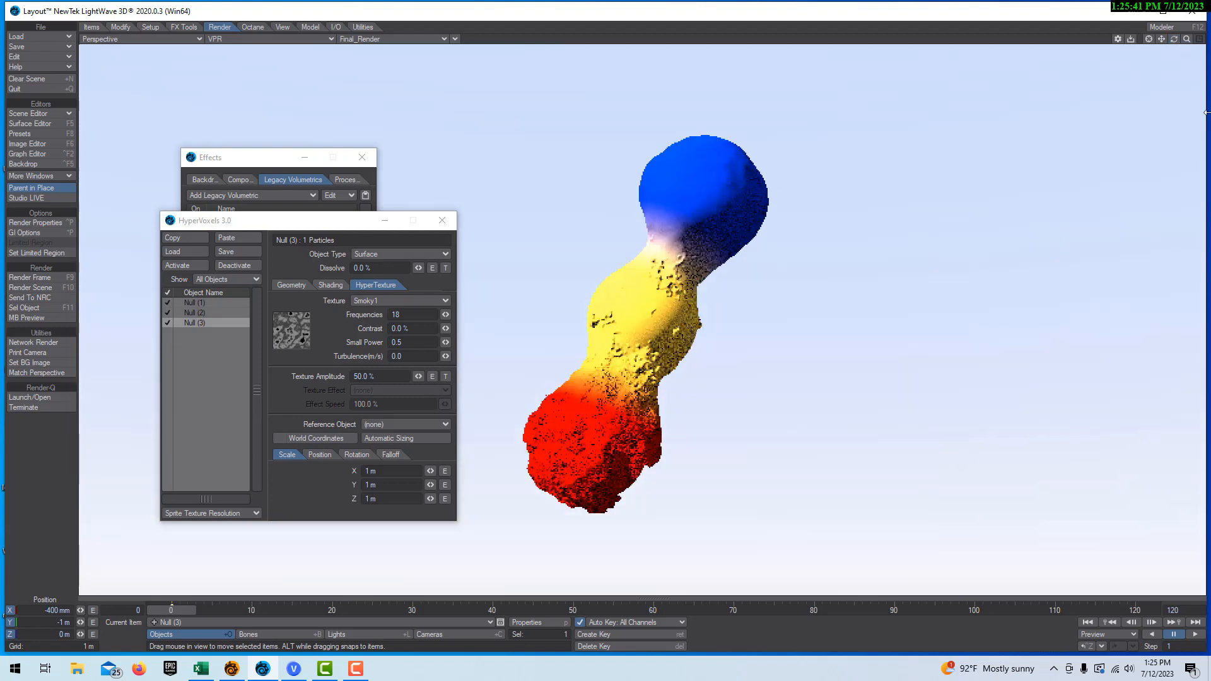